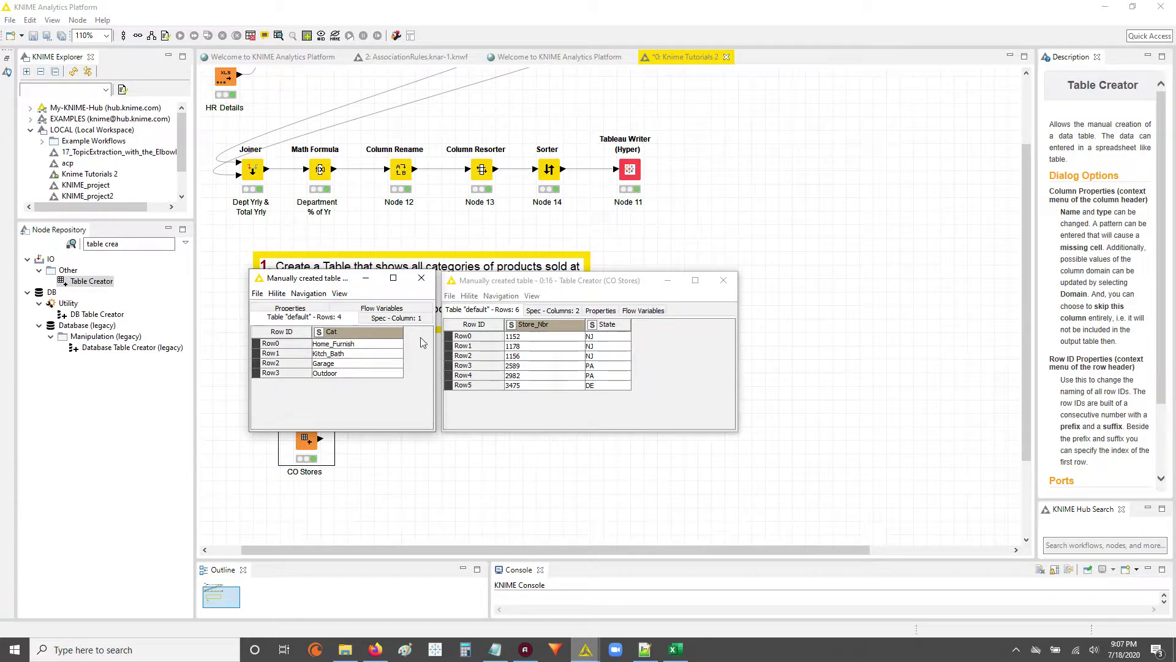
- Examine the product categories against the store numbers and states in the two open Table Creator outputs
left_click_drag(359, 343, 373, 372)
left_click(370, 345)
left_click_drag(550, 334, 563, 384)
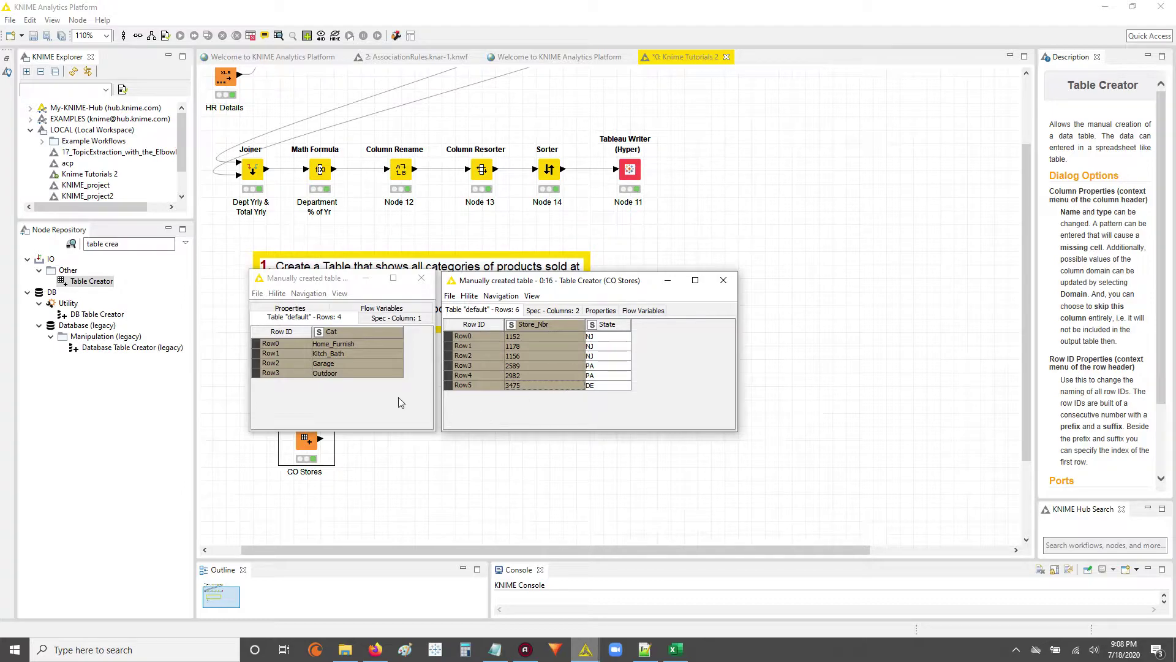
left_click(343, 372)
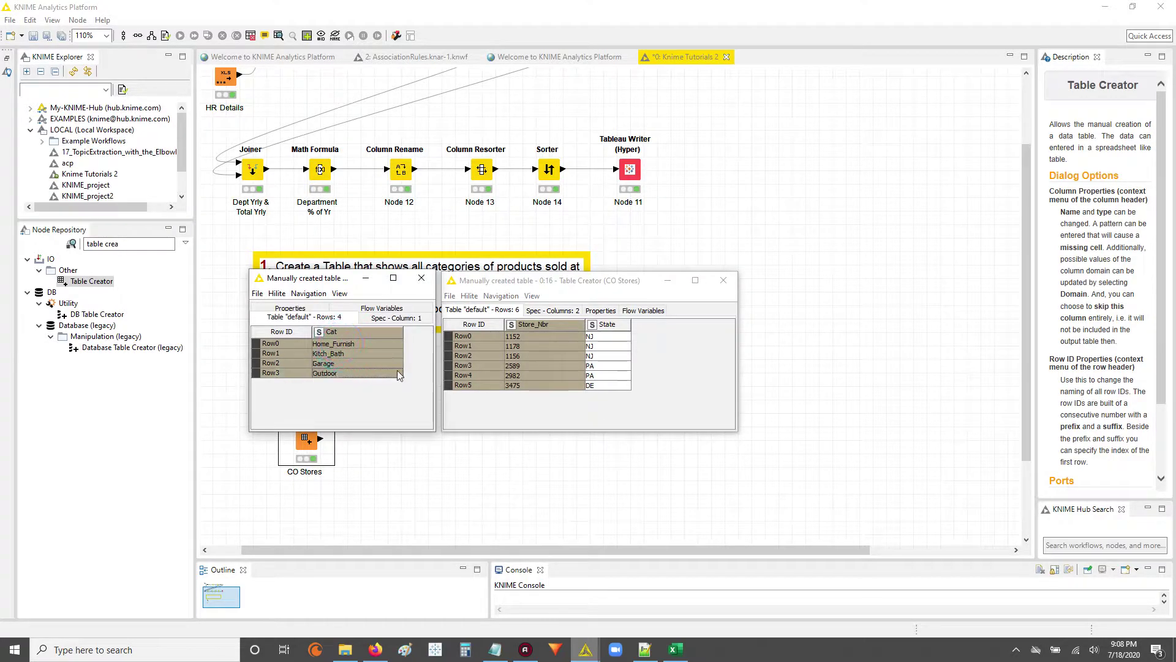
left_click(607, 334)
left_click(600, 375)
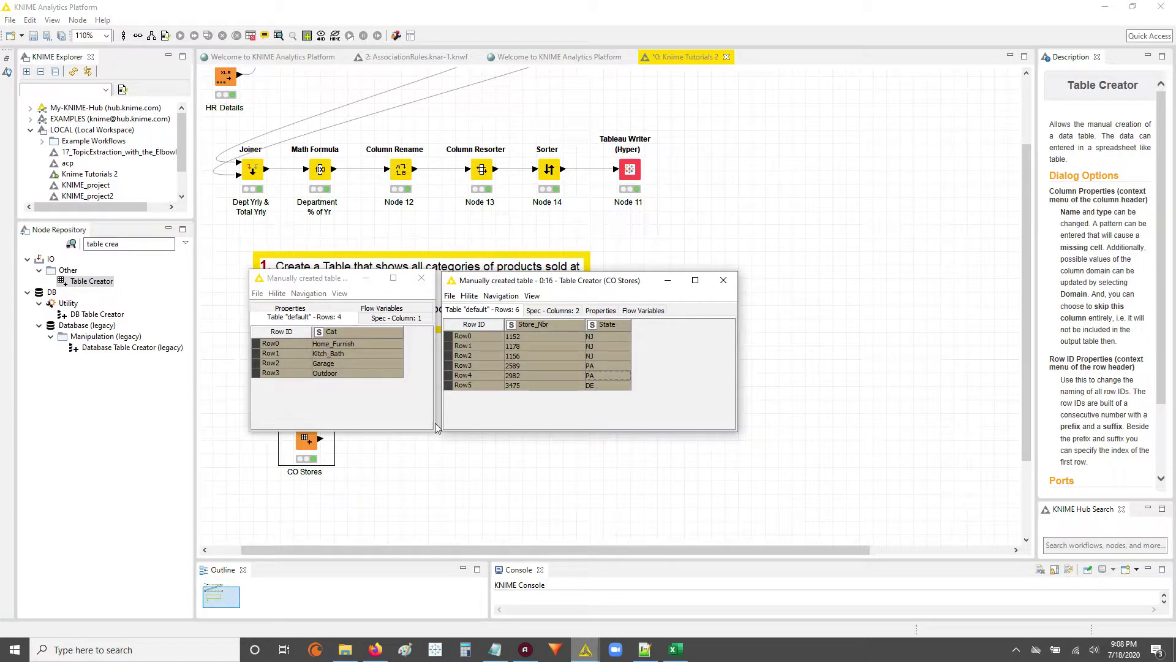
left_click(378, 416)
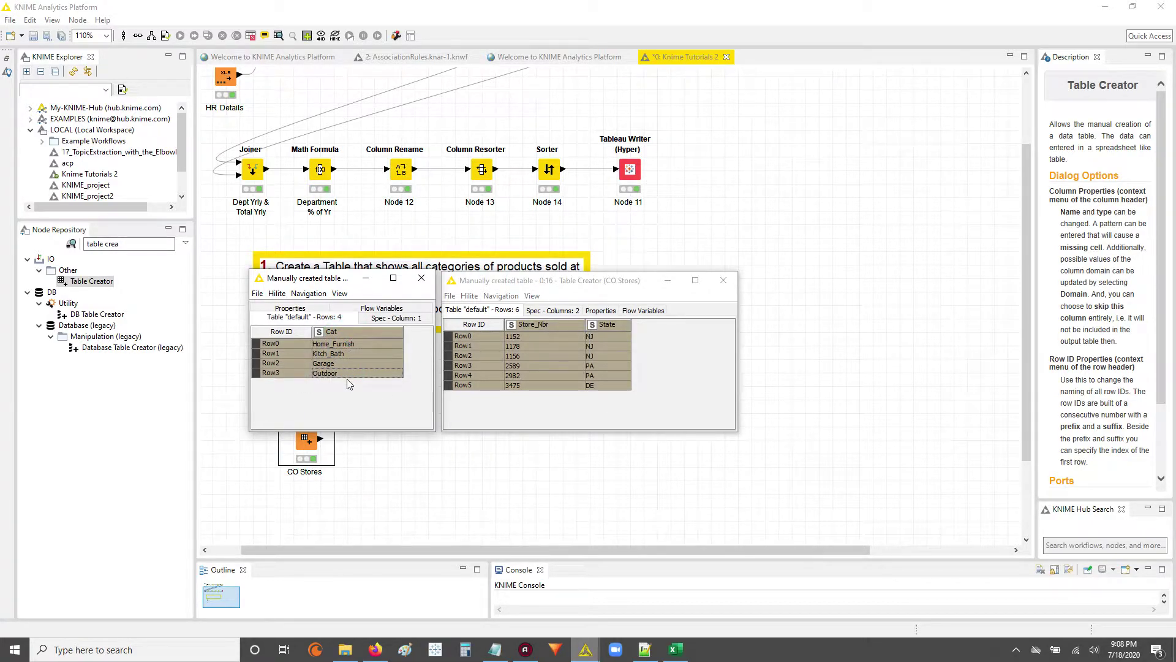
left_click(531, 336)
left_click_drag(531, 335, 594, 338)
left_click_drag(326, 346, 334, 379)
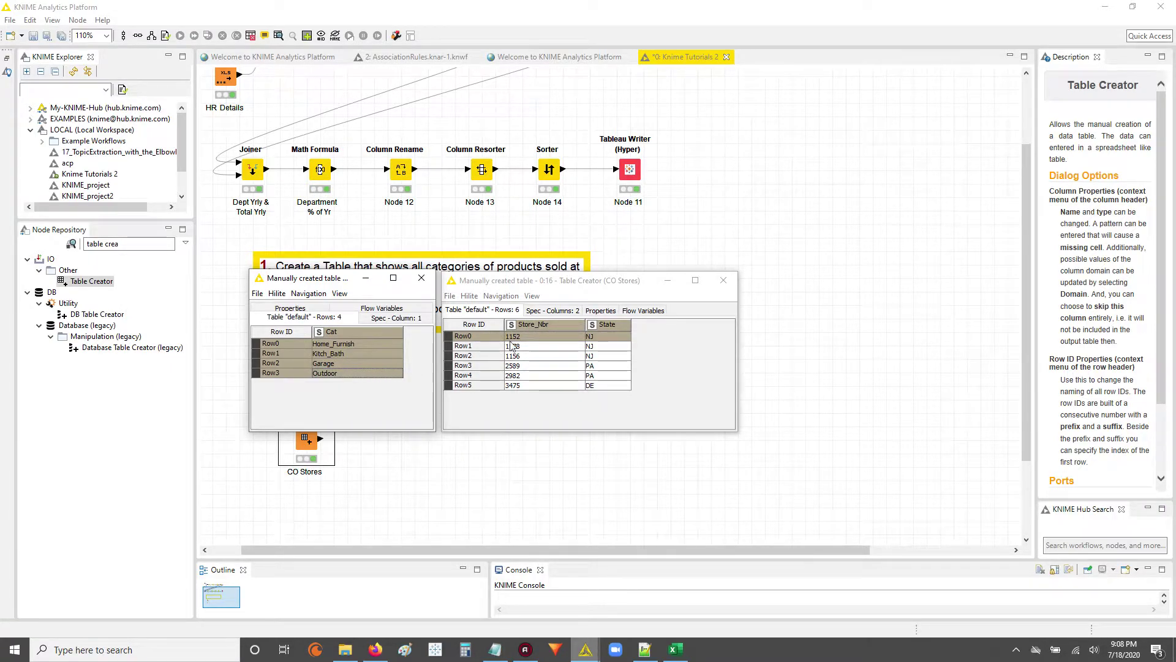
left_click(531, 347)
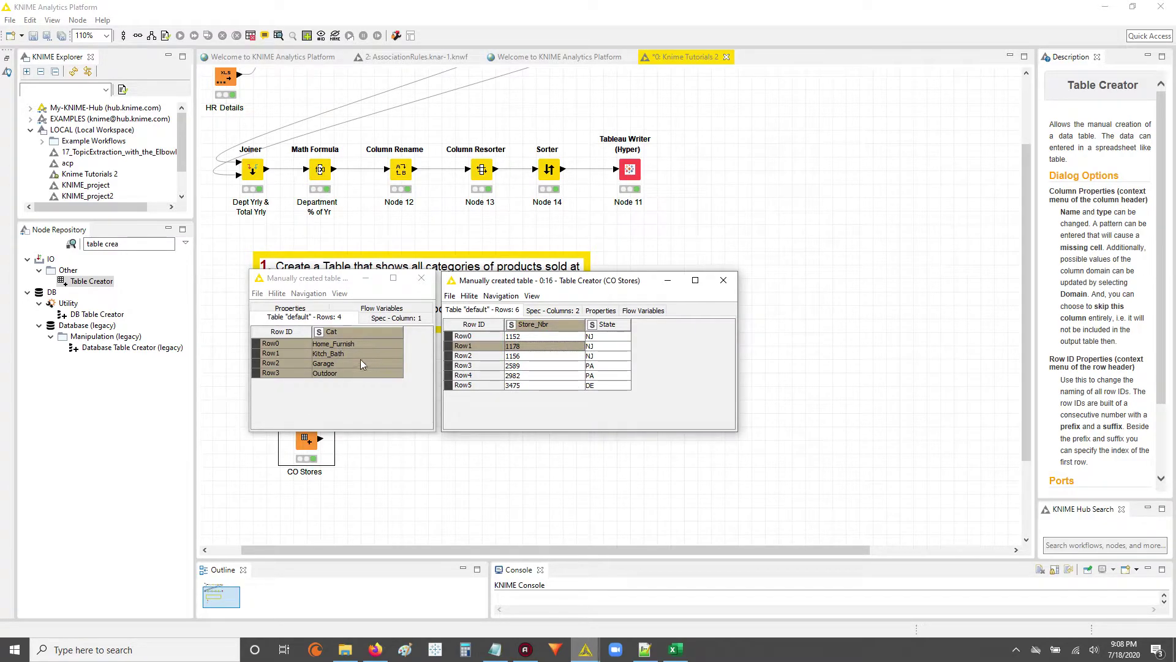
left_click_drag(532, 335, 534, 392)
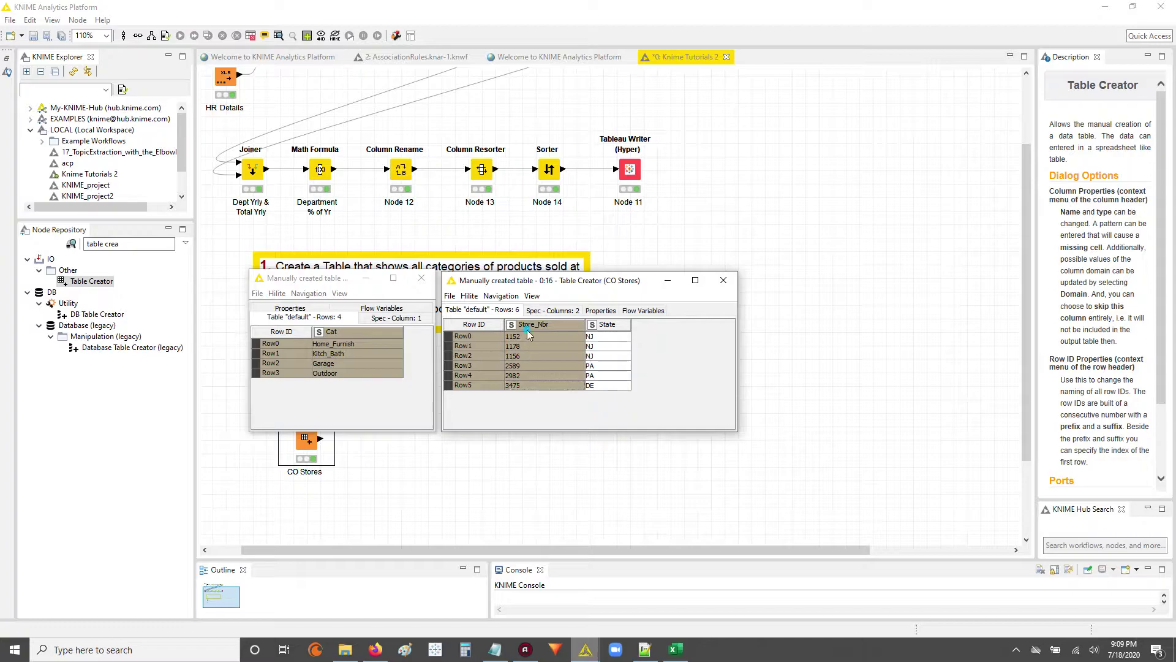
left_click_drag(539, 335, 538, 393)
left_click_drag(342, 343, 358, 381)
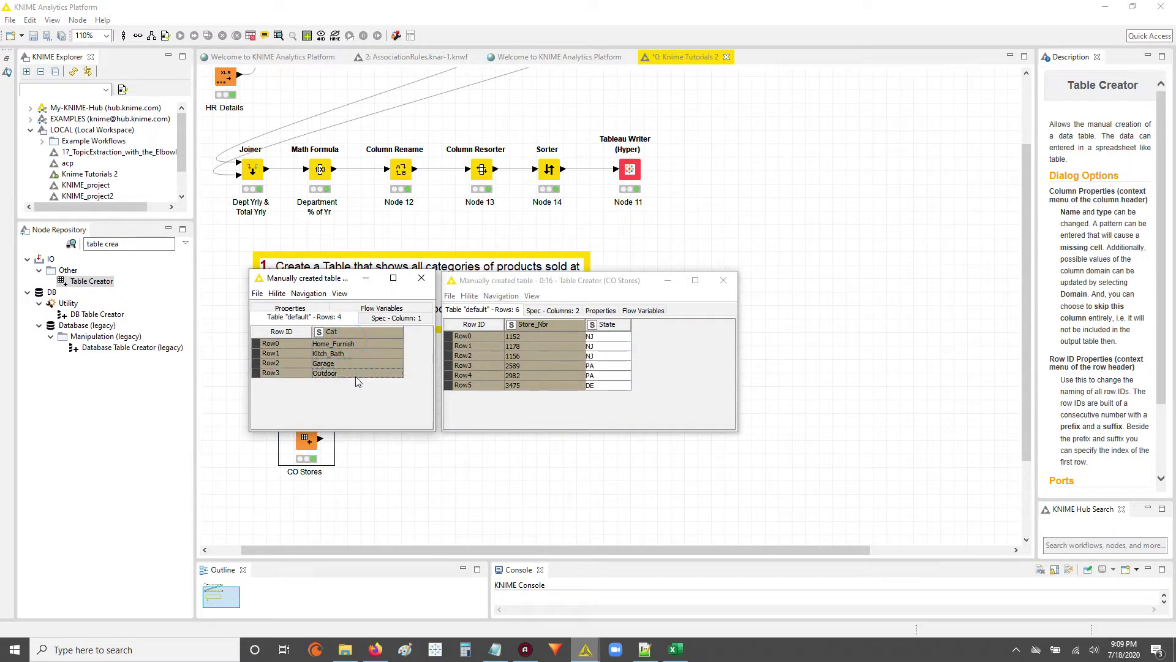
left_click_drag(528, 336, 534, 386)
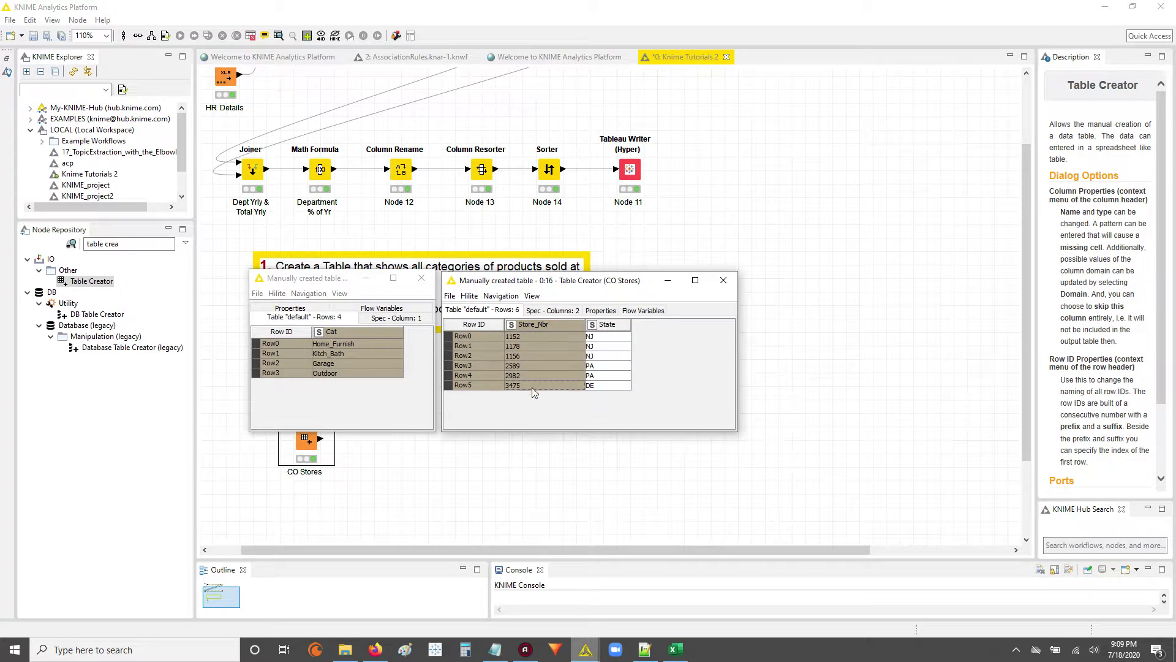
- Move both table windows aside to uncover the Categories and CO Stores nodes in the workflow
left_click(301, 279)
left_click_drag(565, 280, 839, 318)
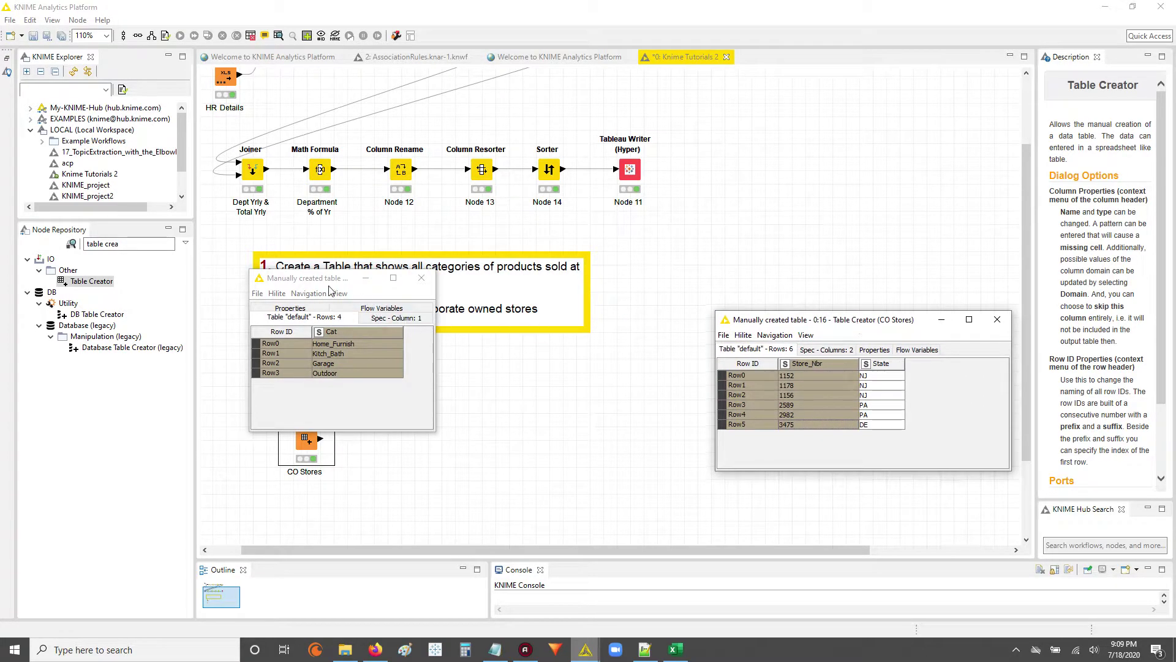
left_click_drag(315, 287, 583, 327)
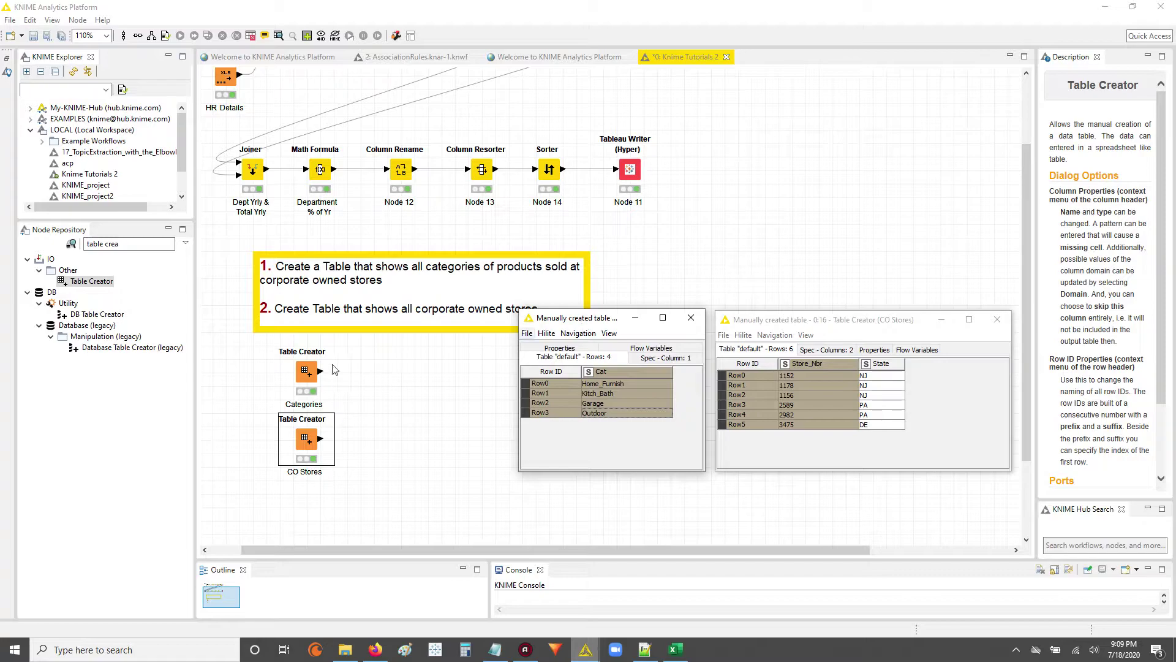
left_click(308, 372)
left_click(305, 444)
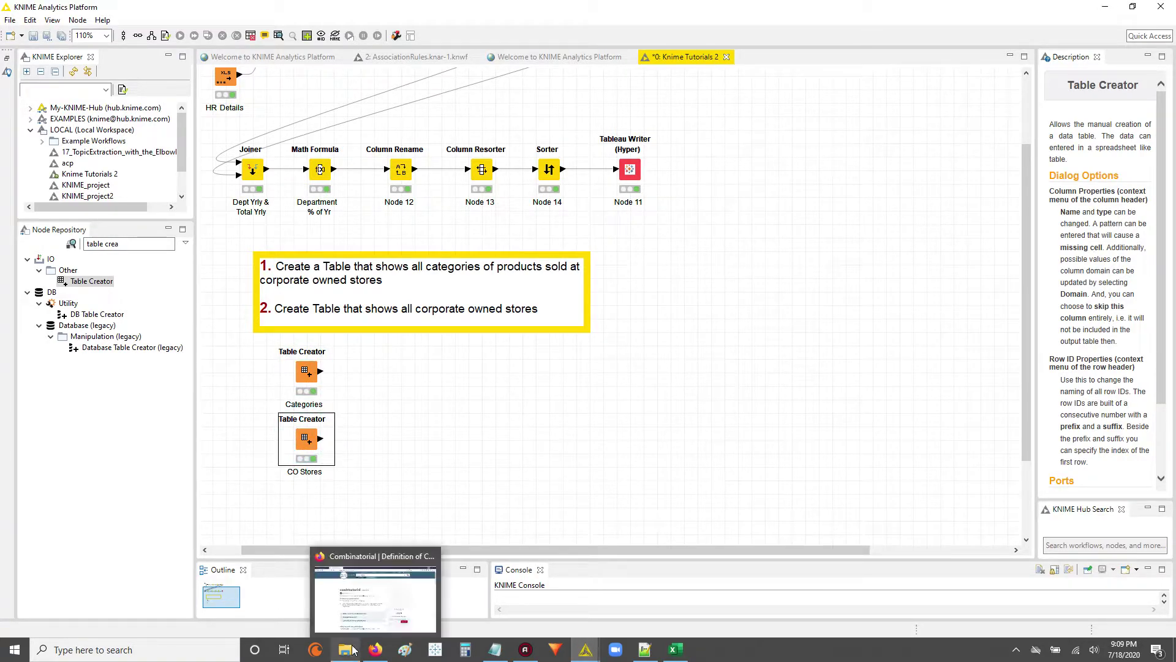
- Bring both table windows back in front of the workflow and close them
left_click(377, 604)
left_click(347, 650)
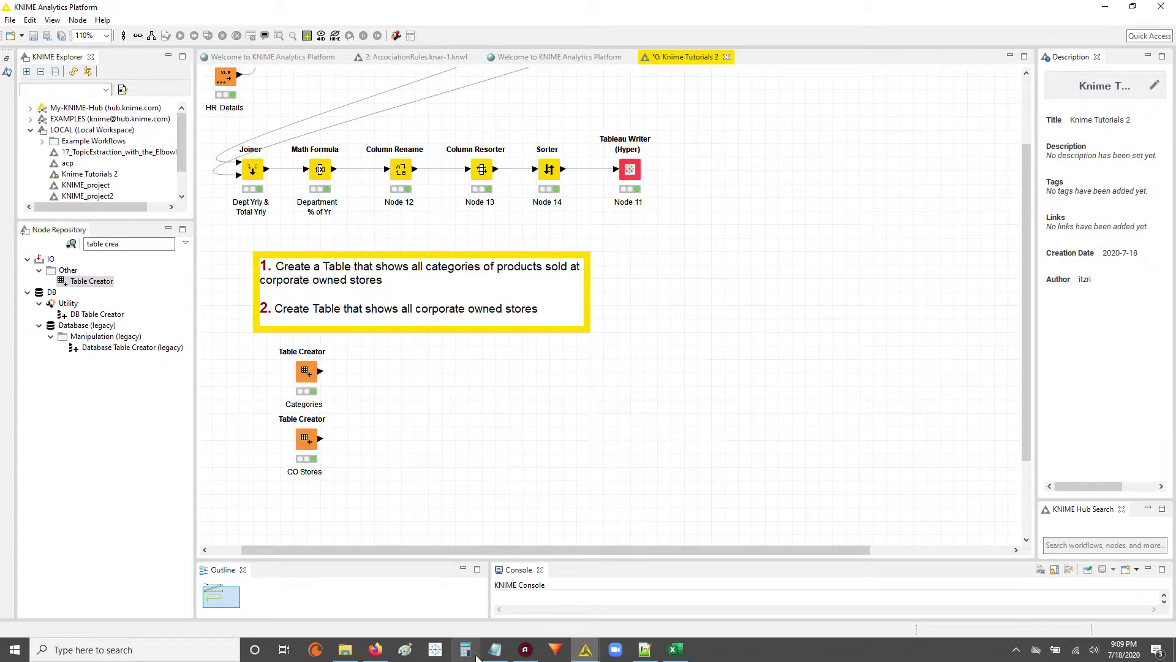
left_click(586, 651)
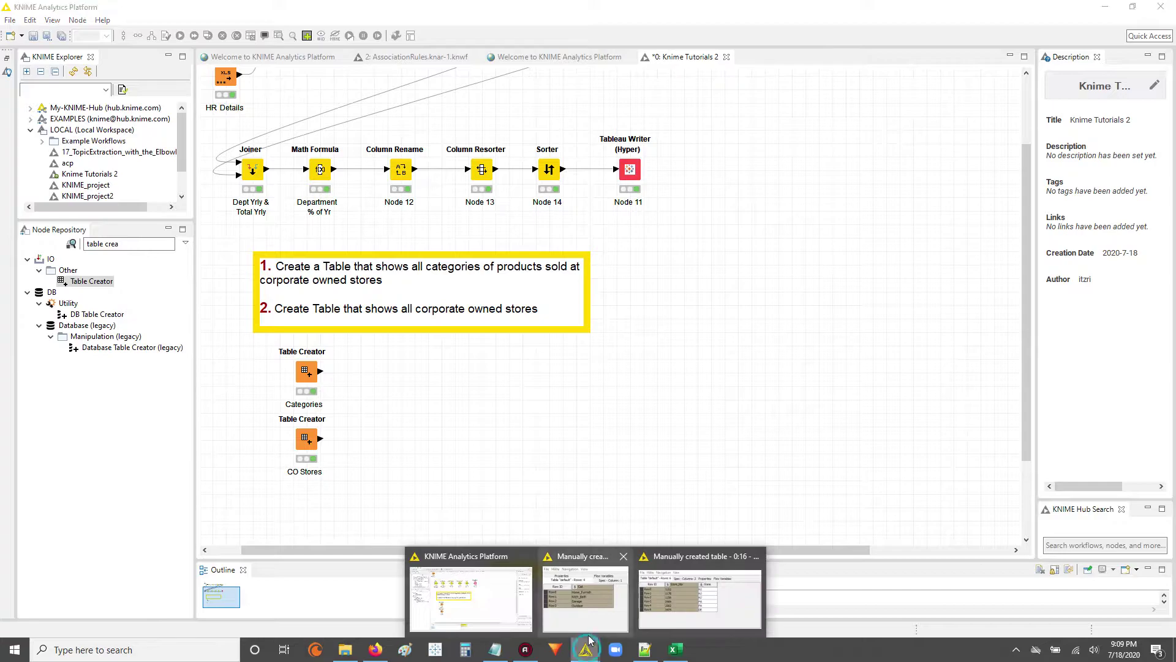
left_click(586, 649)
mouse_move(586, 649)
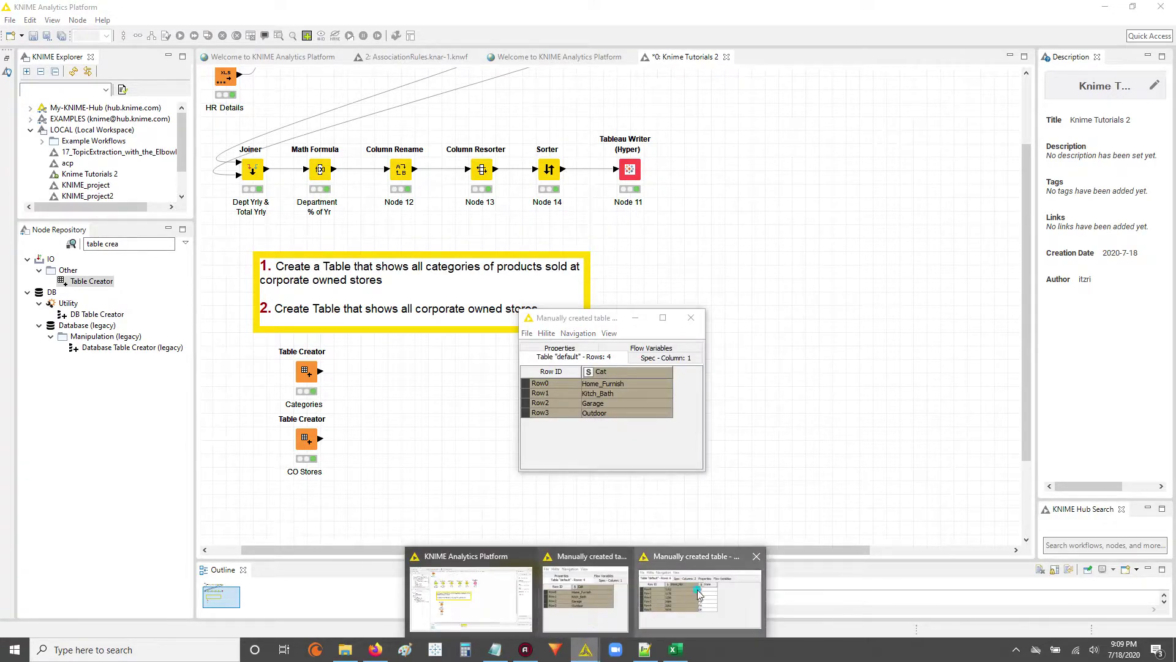
left_click(650, 607)
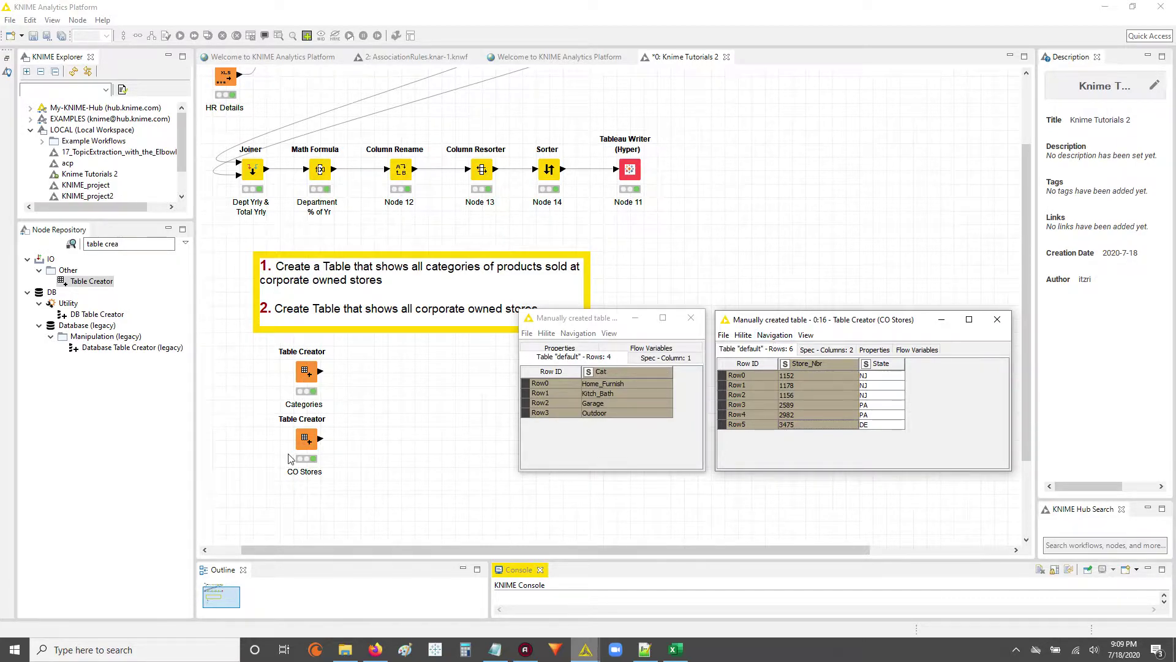
left_click(691, 317)
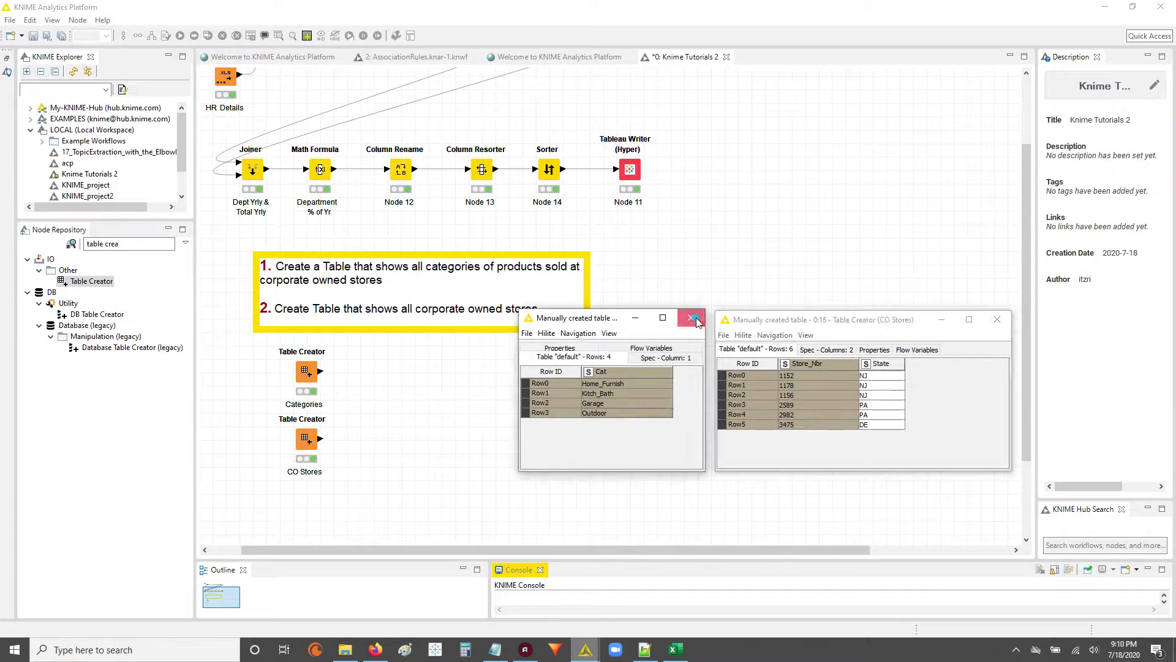
left_click(998, 319)
left_click(375, 416)
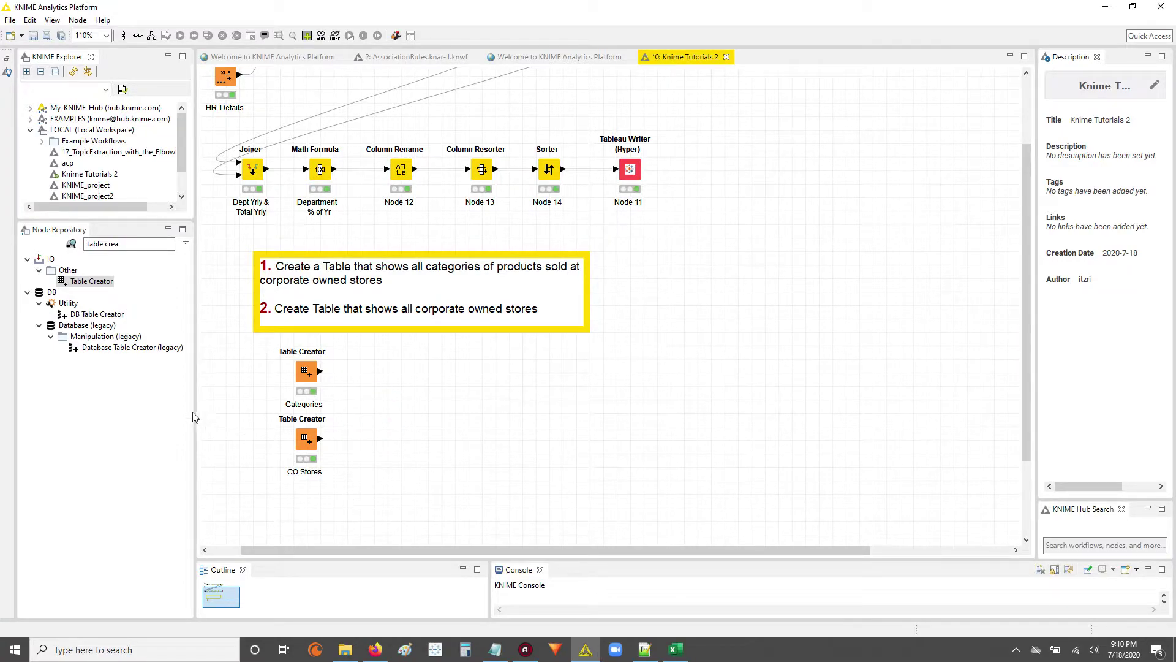
- Find the Math Formula node in the repository and add it to the workflow, connected to the Categories node
left_click(125, 244)
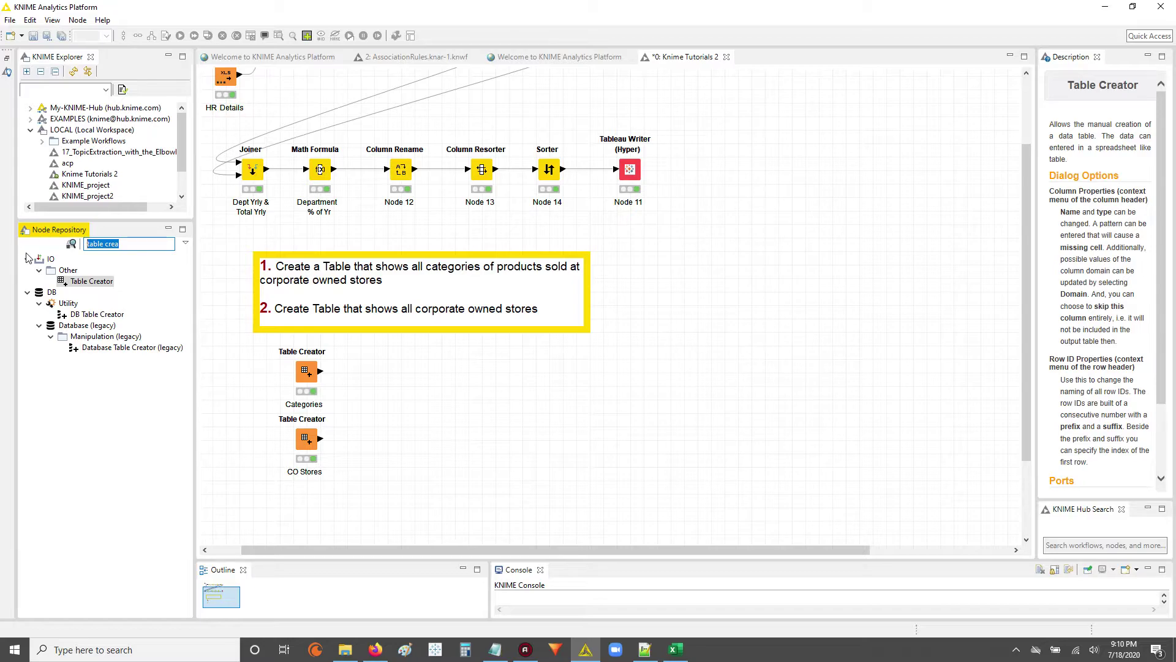
type("math")
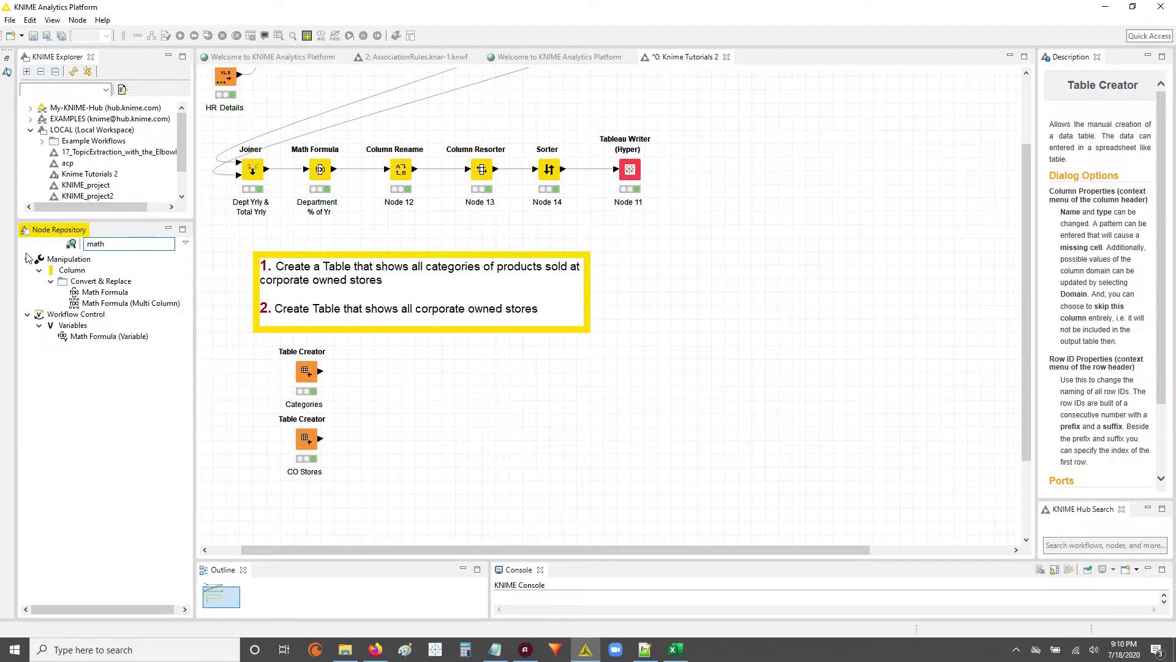
left_click(104, 292)
left_click_drag(105, 293, 361, 372)
left_click(373, 371)
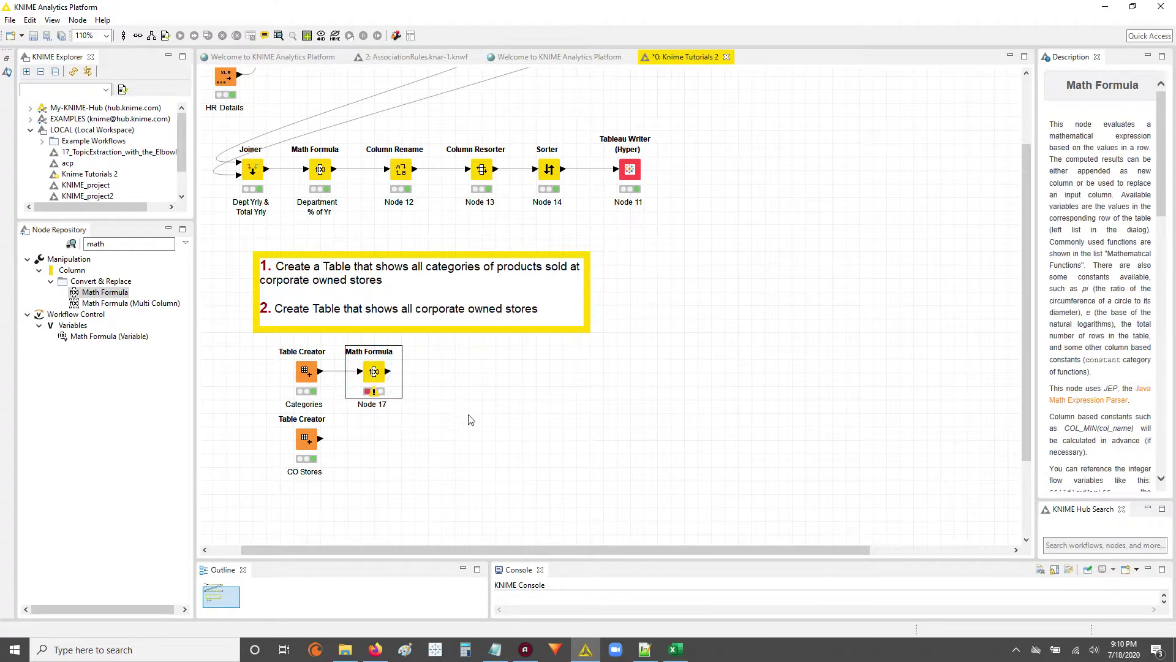
- Configure the Math Formula node with the expression 1, appended as a new column named Dmy
key("F6")
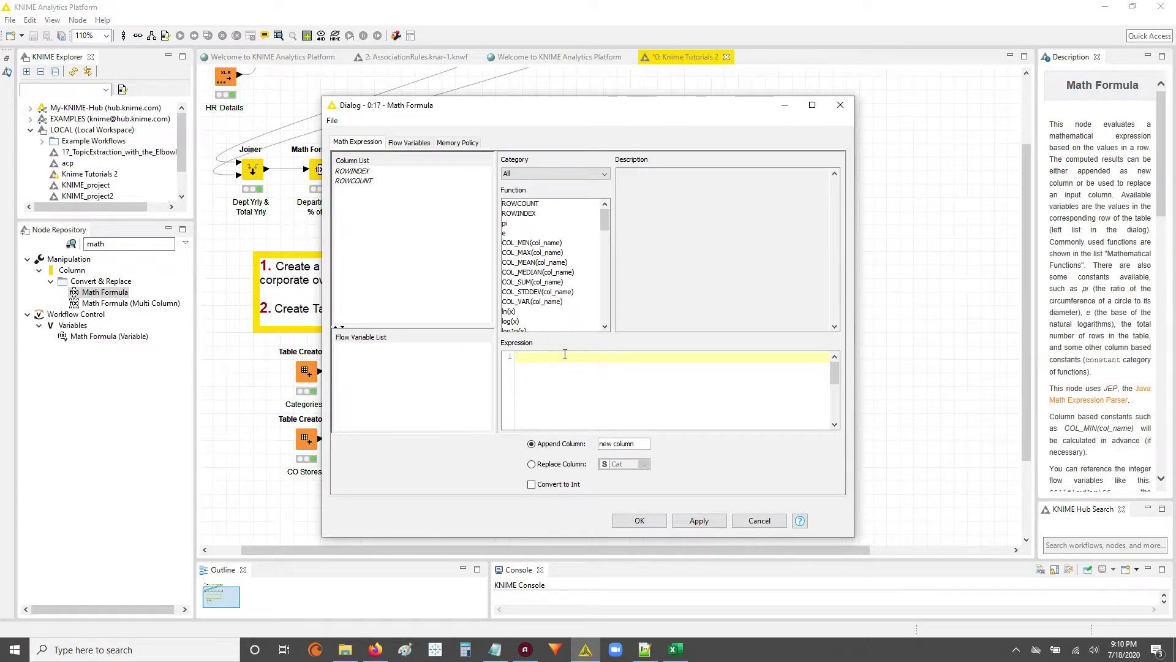
left_click(641, 443)
left_click_drag(640, 443, 579, 445)
type("Dmy")
left_click(698, 520)
left_click(637, 521)
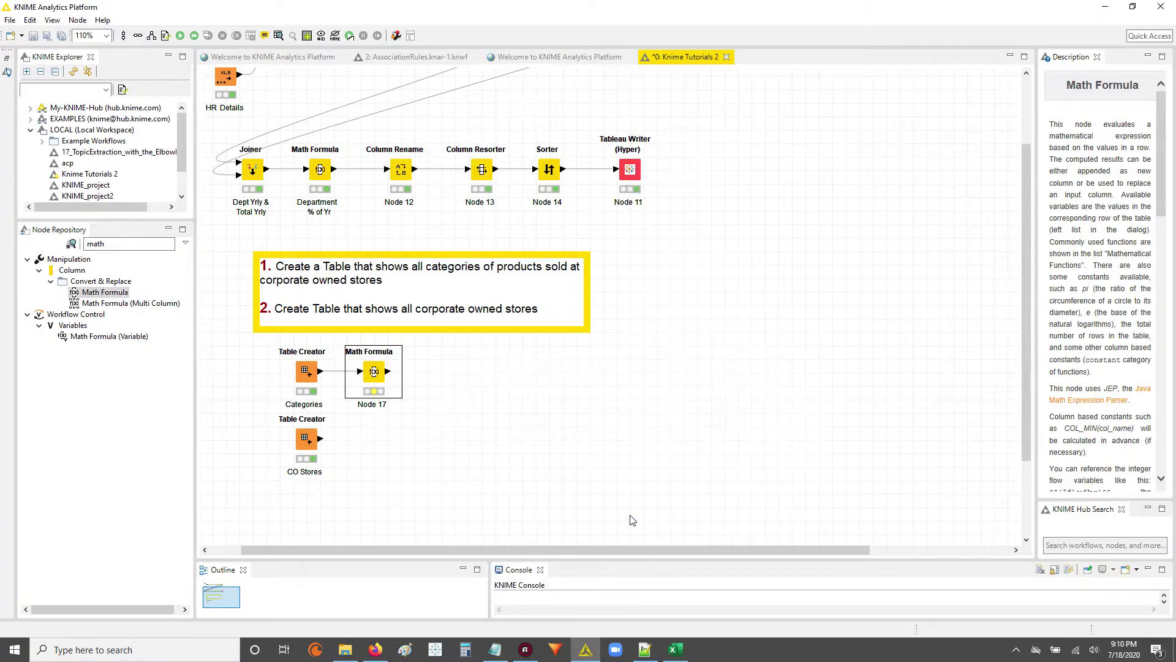
- Open the Categories node's manually created table and move its window clear of the nodes
right_click(306, 372)
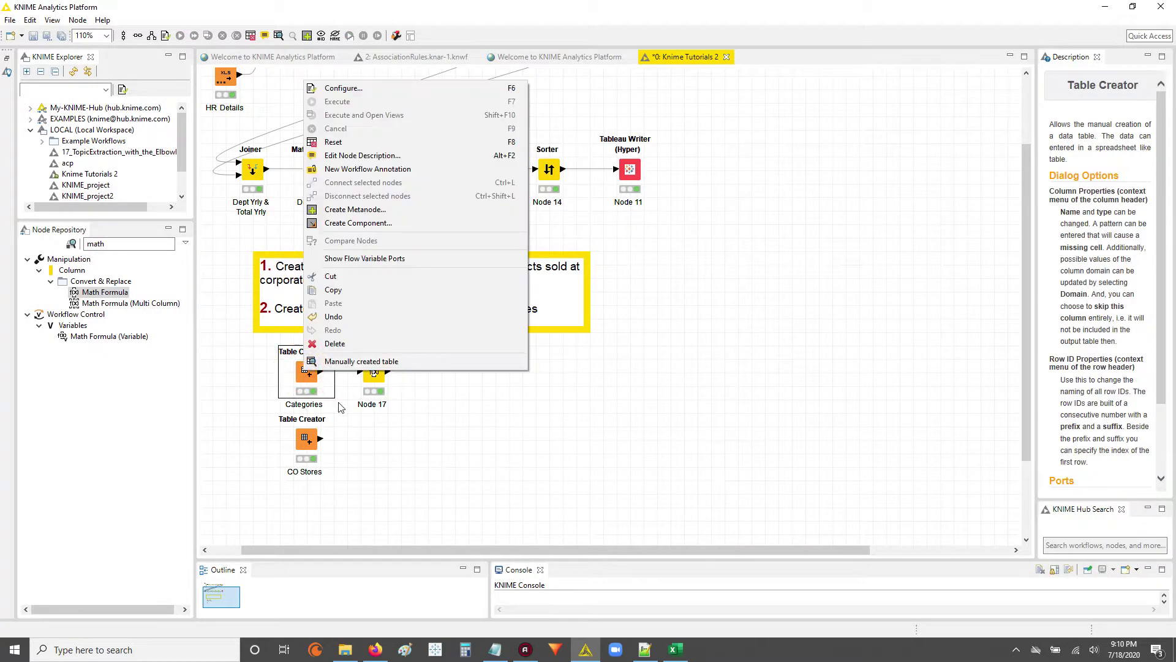
left_click(350, 361)
left_click_drag(612, 464, 174, 271)
- Execute the Math Formula node, then open its output data and shrink the window beside the workflow notes
left_click(373, 372)
right_click(374, 371)
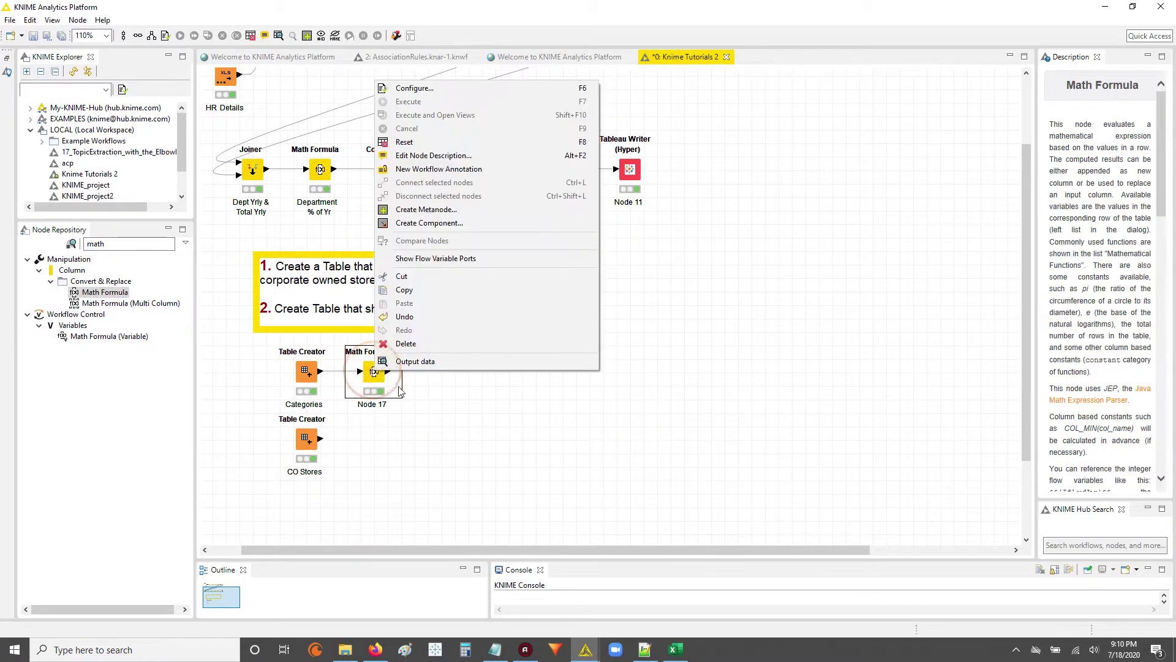
left_click(427, 362)
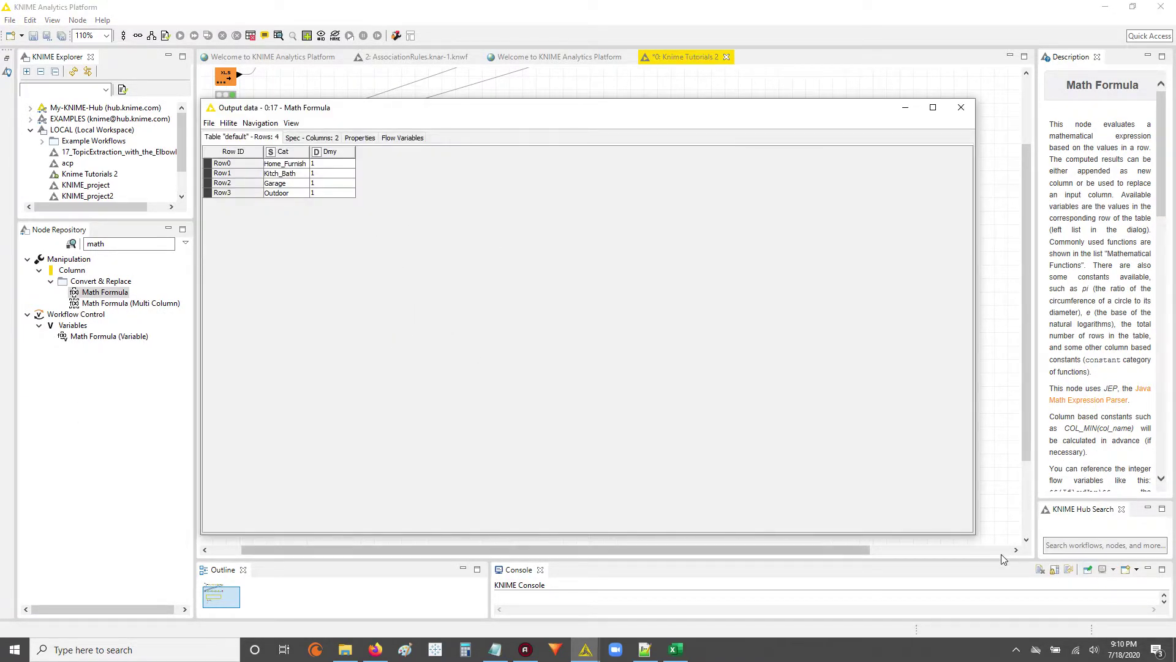
left_click_drag(974, 535, 402, 229)
left_click_drag(280, 109, 407, 194)
- Place the Categories table beside the Math Formula output to compare them, then close both windows
mouse_move(586, 649)
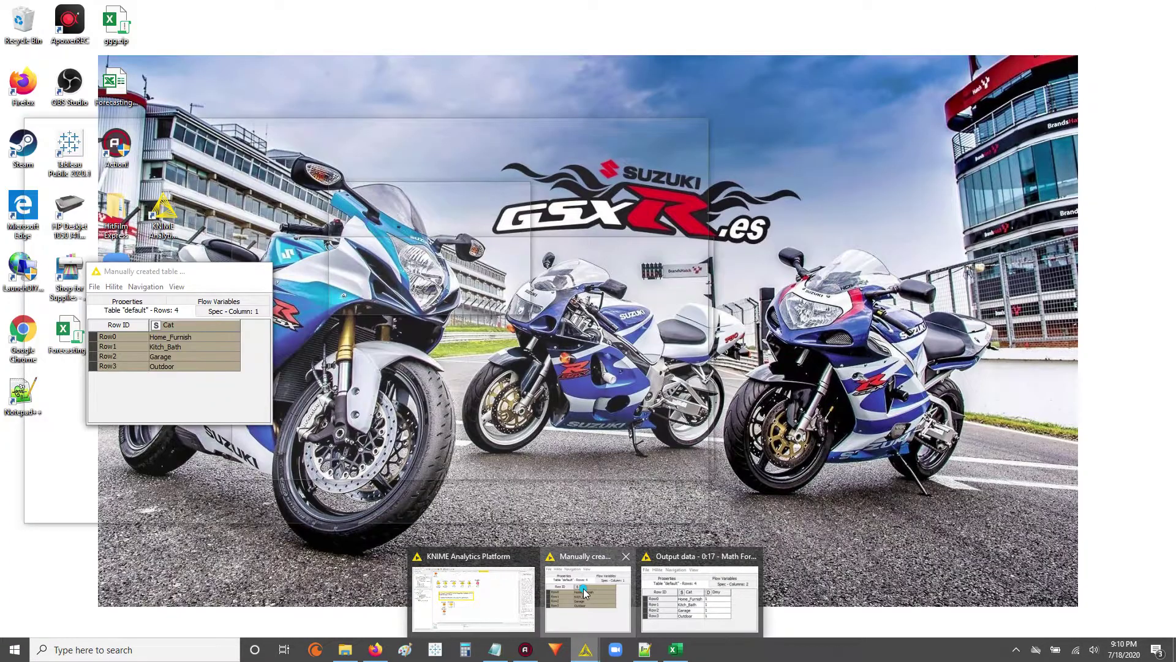
left_click(577, 579)
left_click_drag(156, 273, 208, 195)
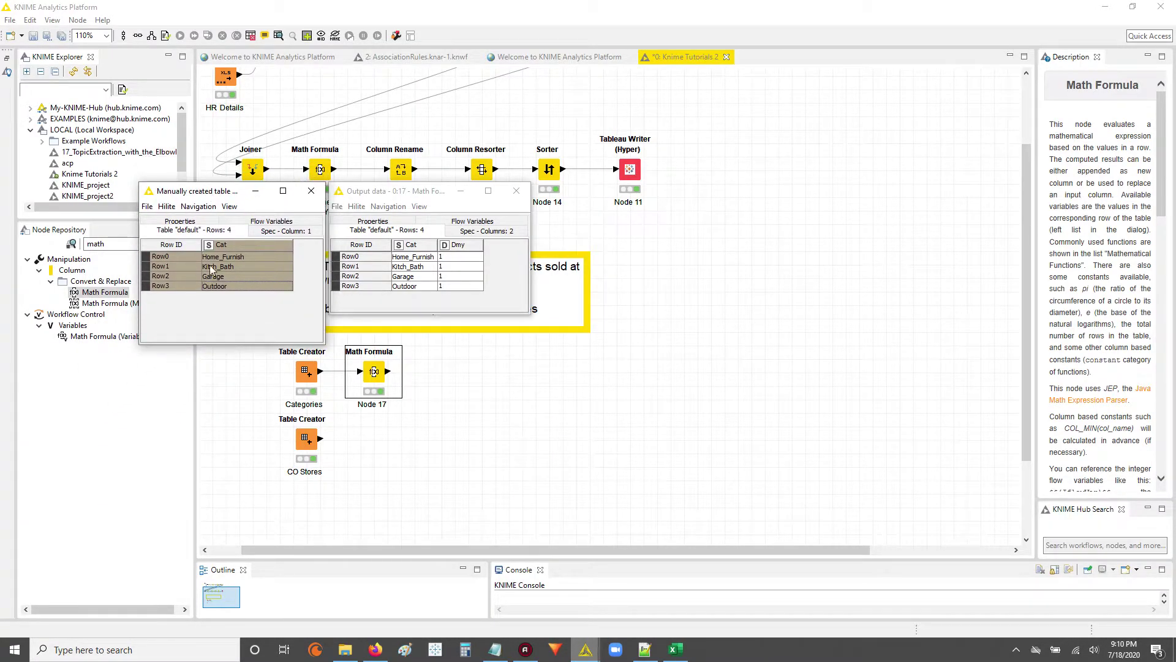
left_click(311, 190)
left_click(516, 191)
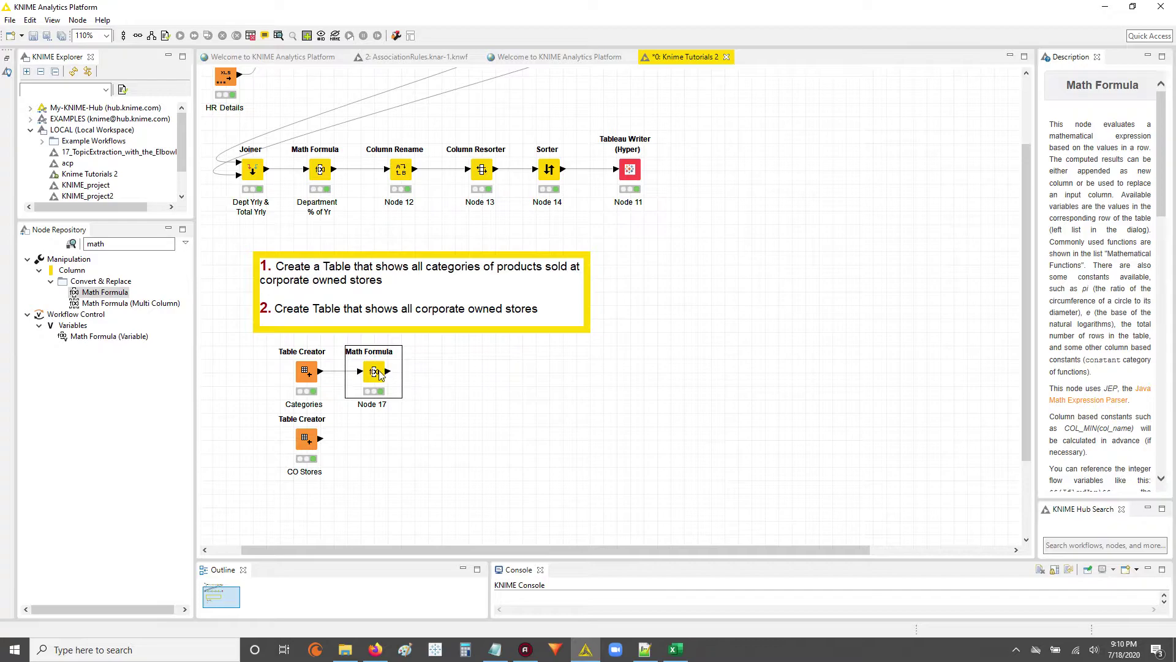
- Rename the Math Formula node's label to Dmy
double_click(370, 404)
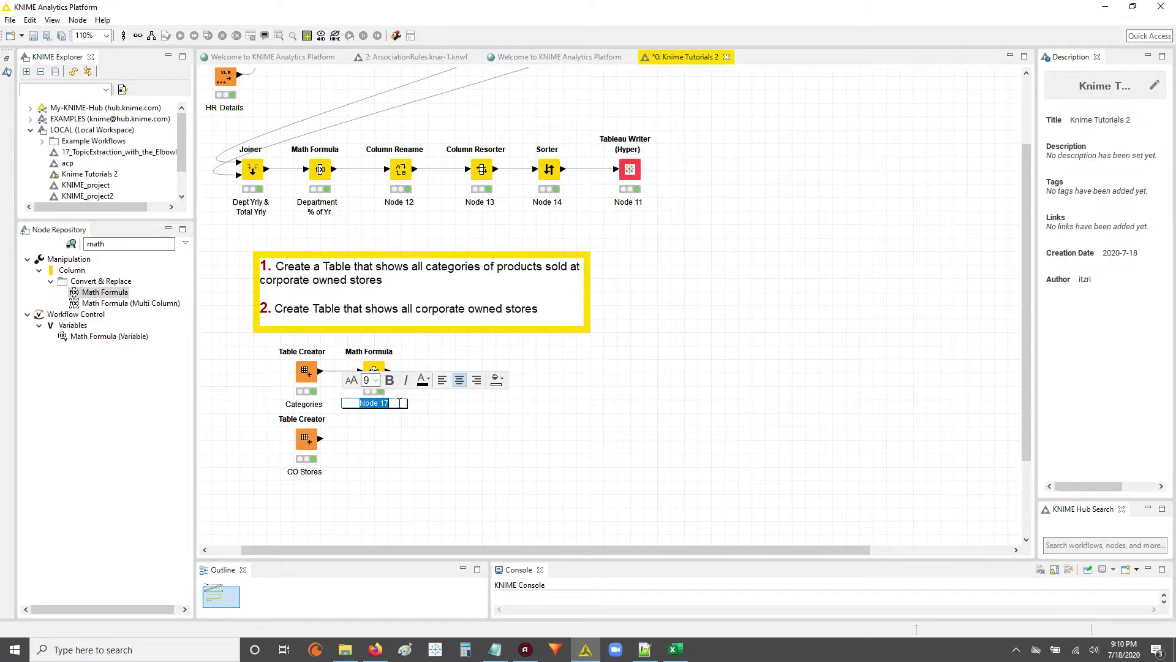
type("Dmy")
left_click(531, 404)
- Duplicate the Dmy Math Formula node, place the copy beside the CO Stores node and connect the two
left_click(379, 378)
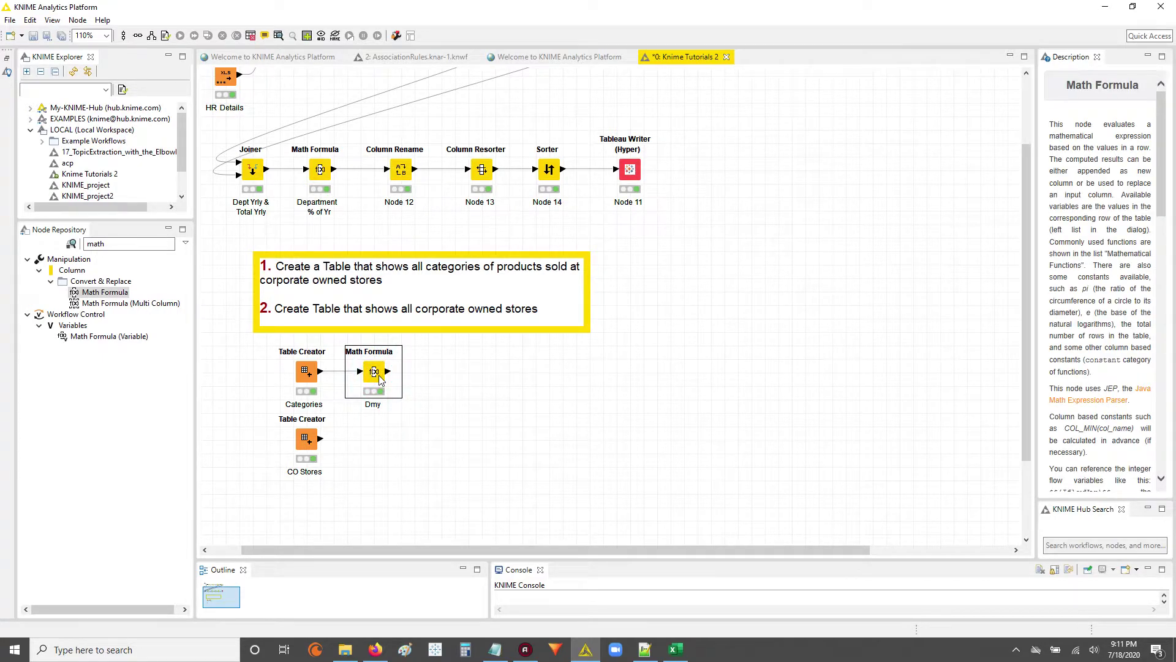
key("ctrl+c")
key("ctrl+v")
mouse_move(369, 444)
left_mouse_down()
mouse_move(386, 439)
mouse_move(362, 439)
left_mouse_up()
left_click(512, 435)
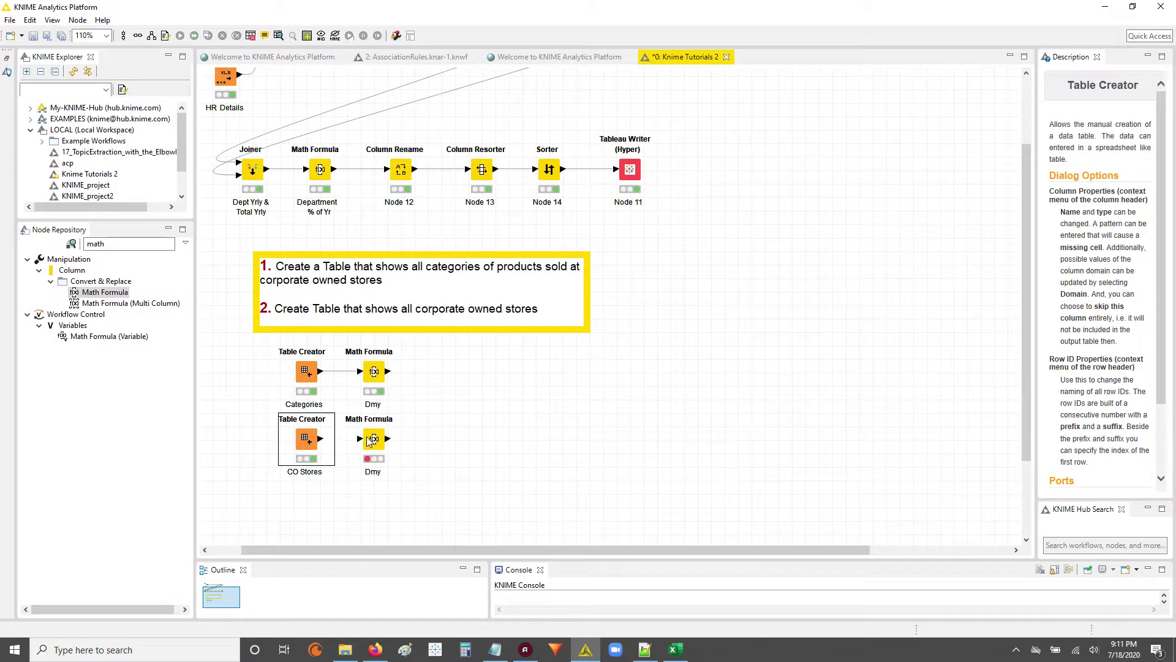
- Check the expression and appended column settings of the copied Math Formula node without changing them
left_click(379, 379)
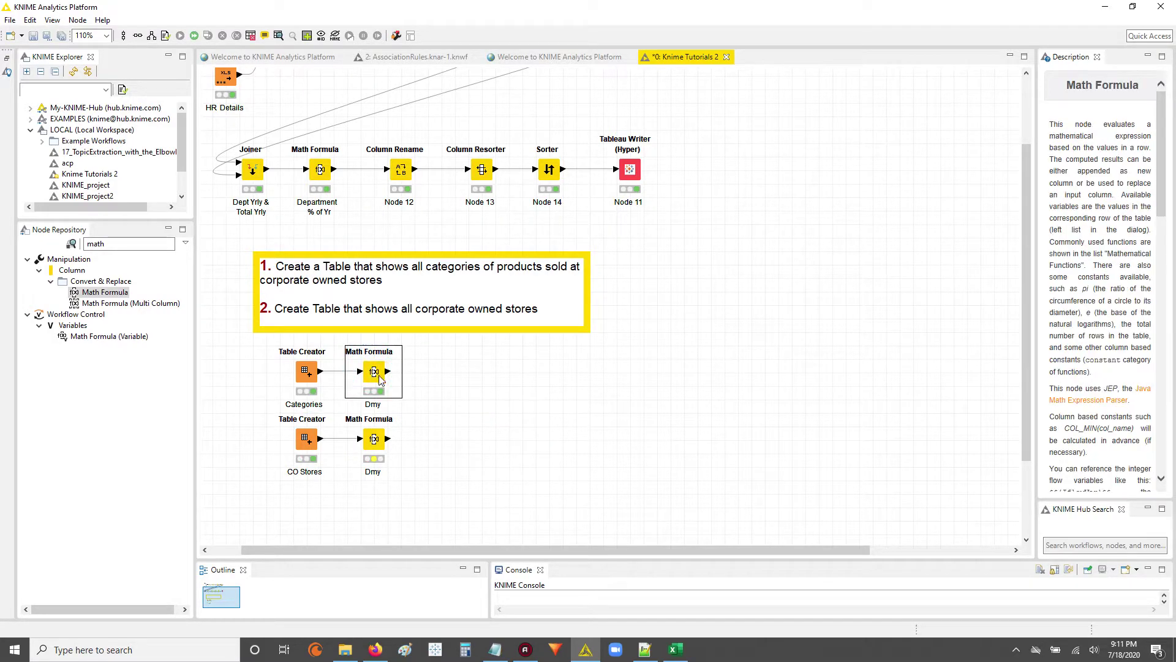
double_click(373, 440)
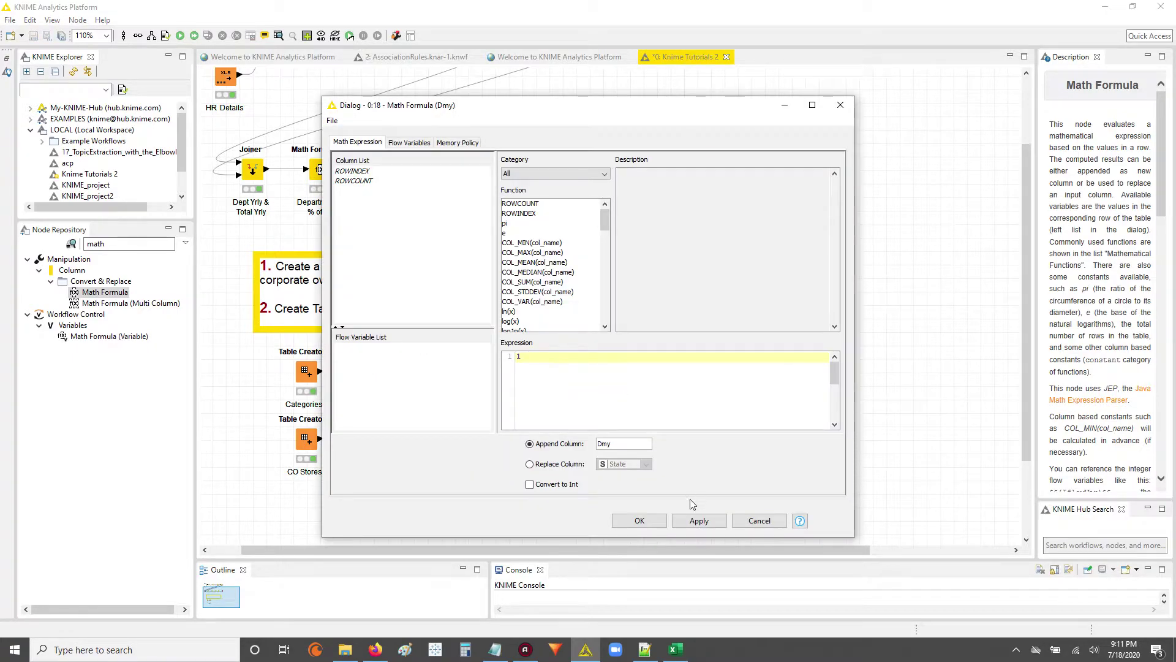
left_click(760, 521)
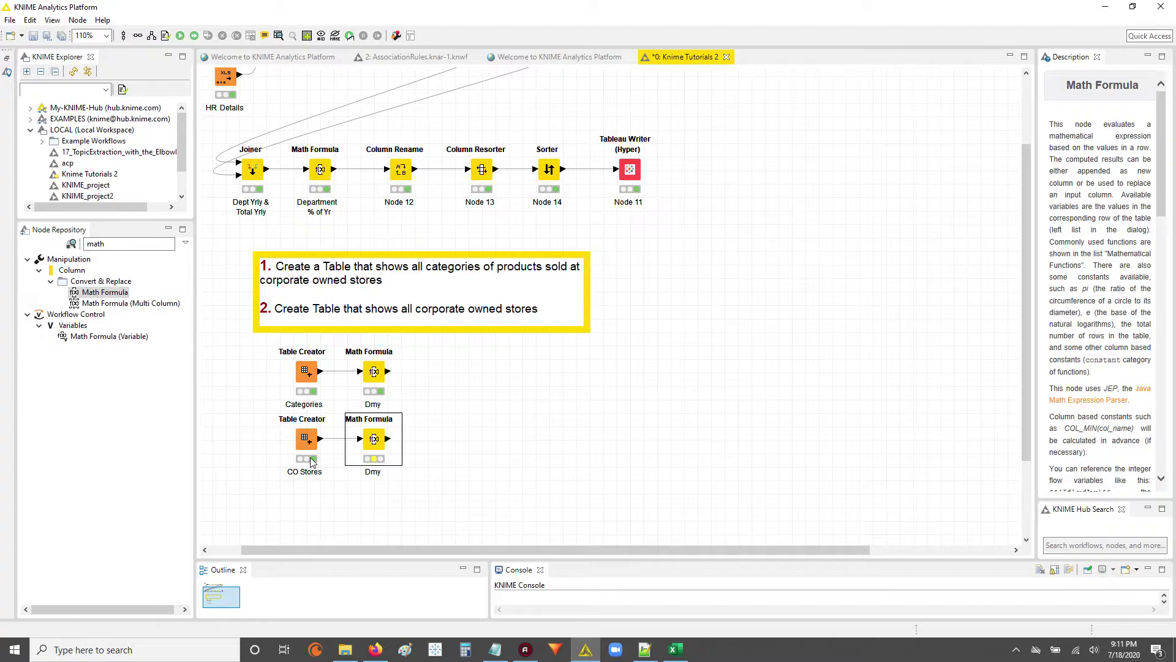
- Execute the Dmy Math Formula node fed by CO Stores and open its output table, widening the Store_Nbr column
right_click(368, 440)
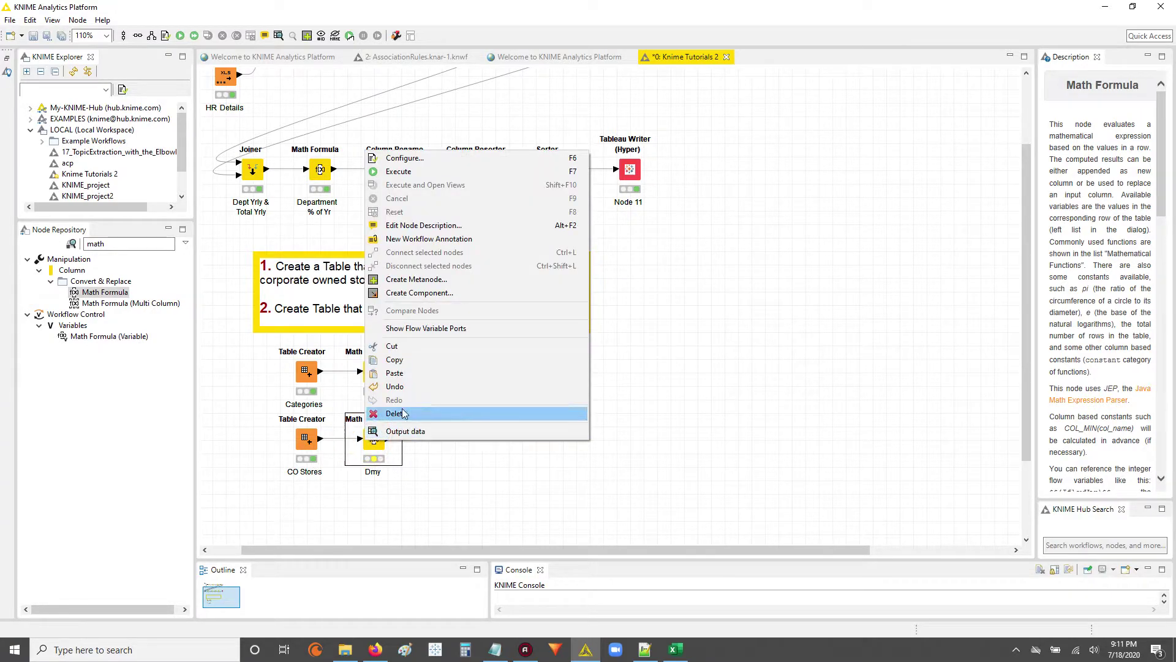
left_click(398, 171)
right_click(377, 440)
left_click(454, 426)
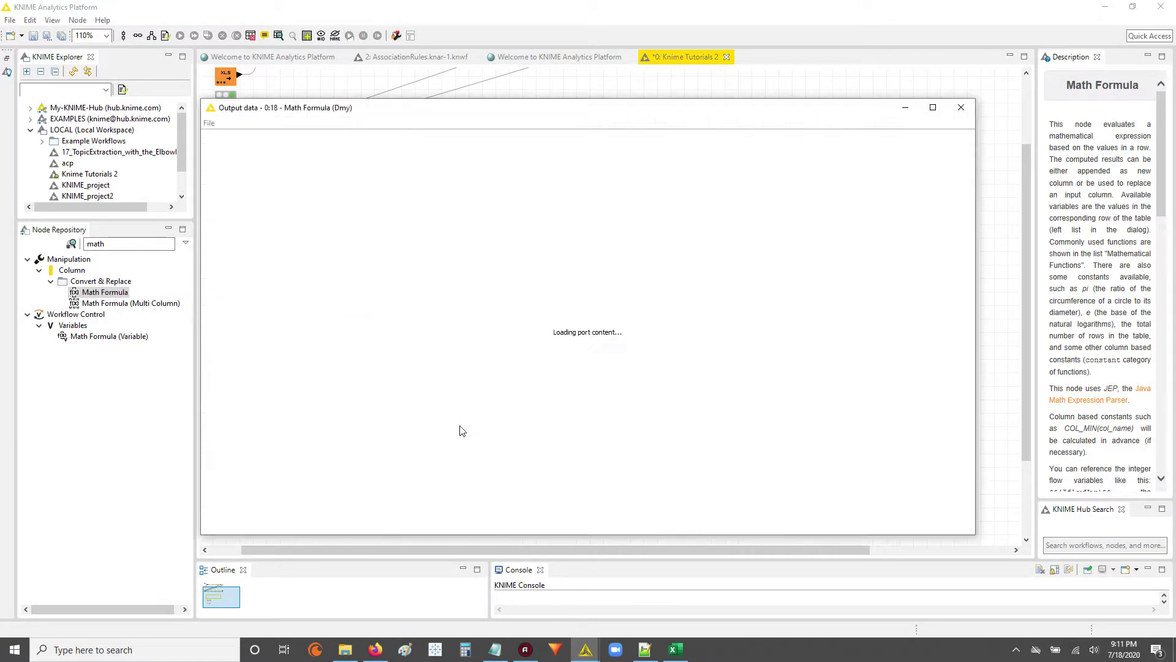
left_click_drag(978, 537, 475, 236)
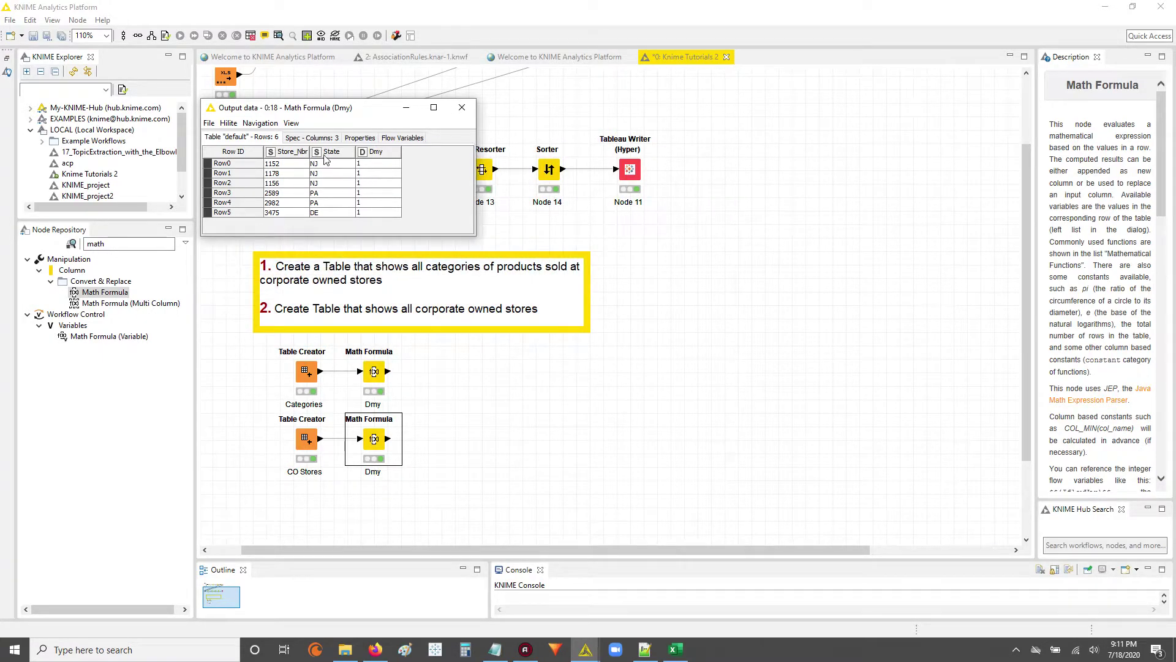
left_click_drag(310, 152, 334, 152)
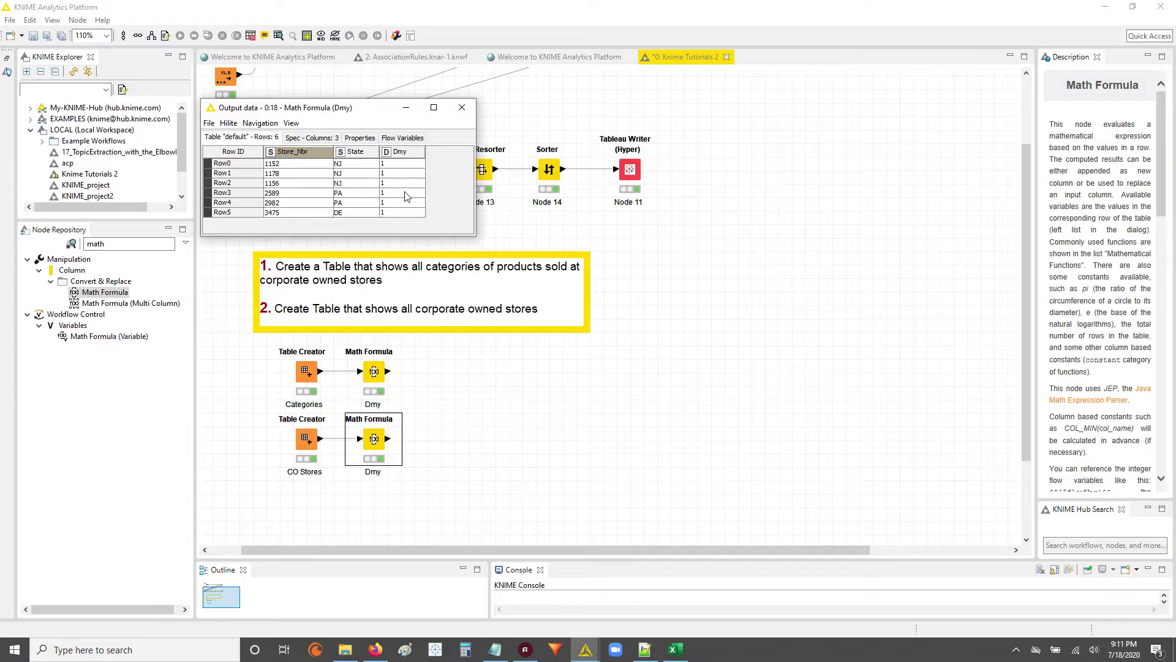
left_click_drag(361, 109, 902, 279)
- Place the Categories Dmy output beside the CO Stores Dmy output to compare their Dmy columns, then close both windows
right_click(372, 371)
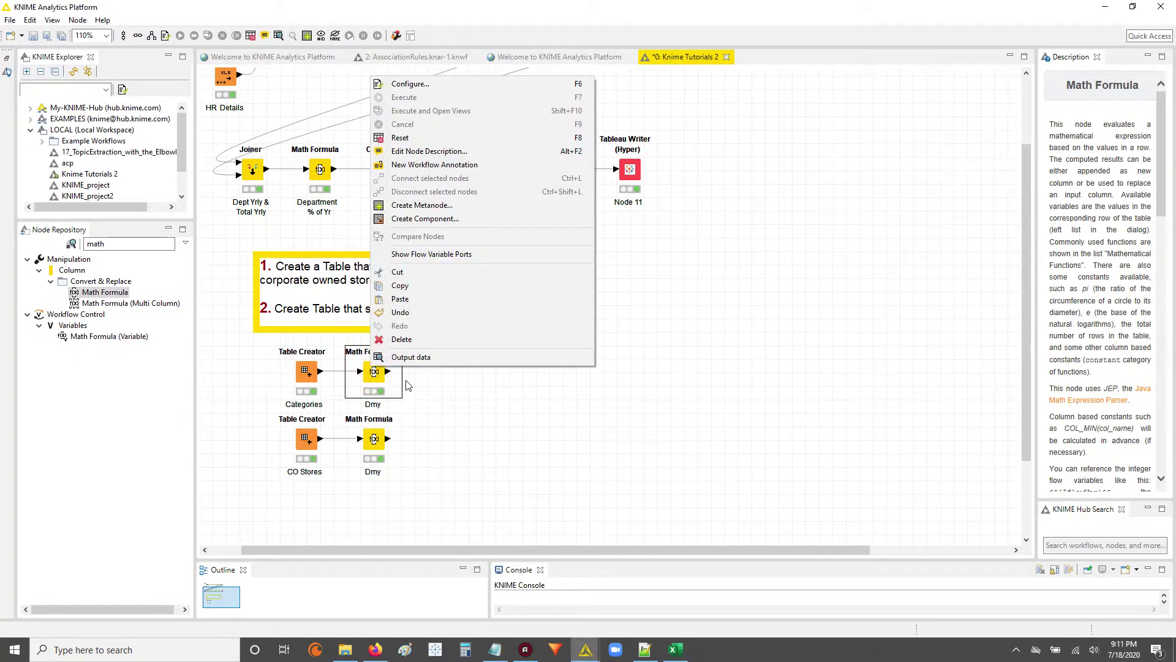
left_click(423, 354)
left_click_drag(436, 191, 660, 320)
mouse_move(586, 649)
left_click(731, 621)
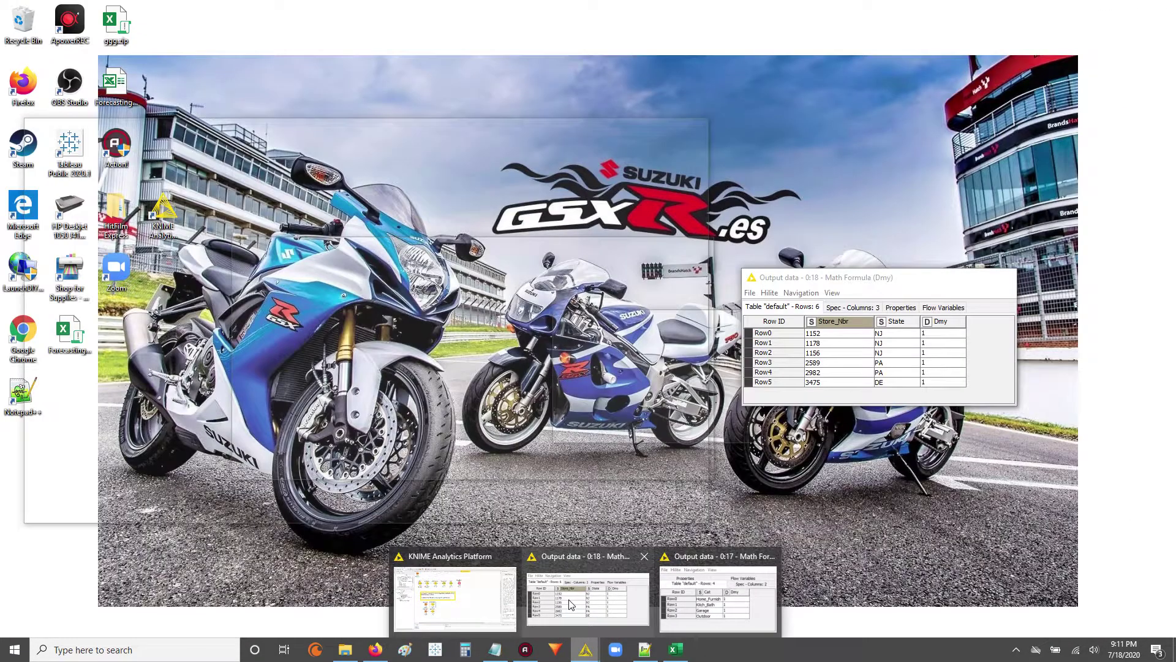
left_click(597, 609)
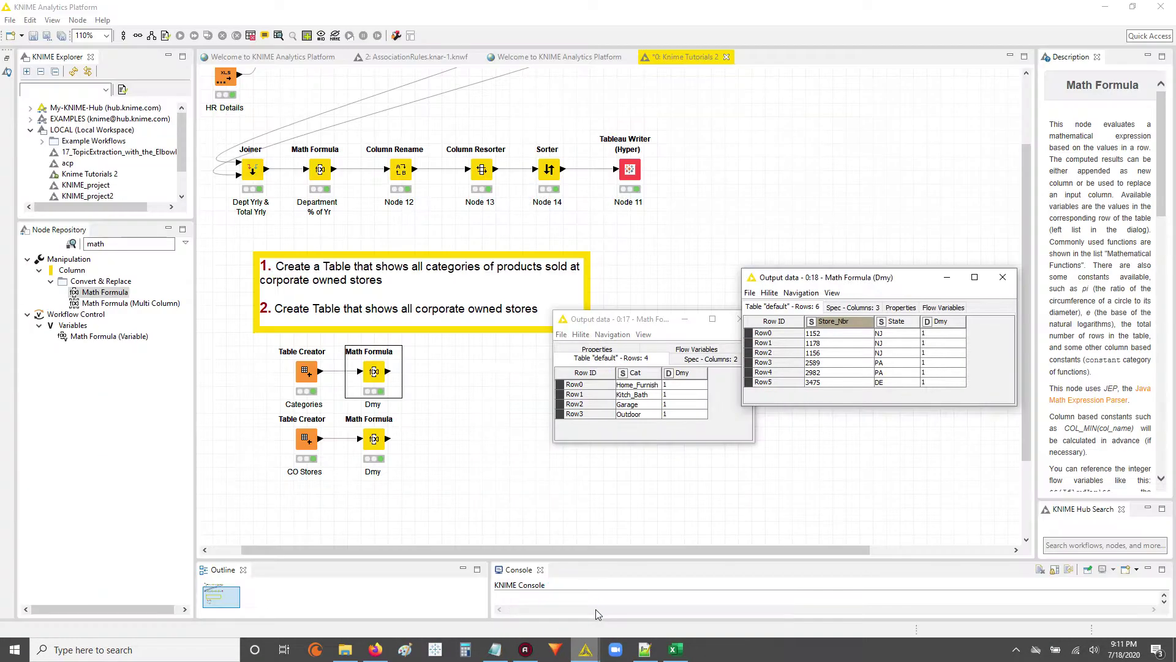
left_click_drag(630, 323, 604, 282)
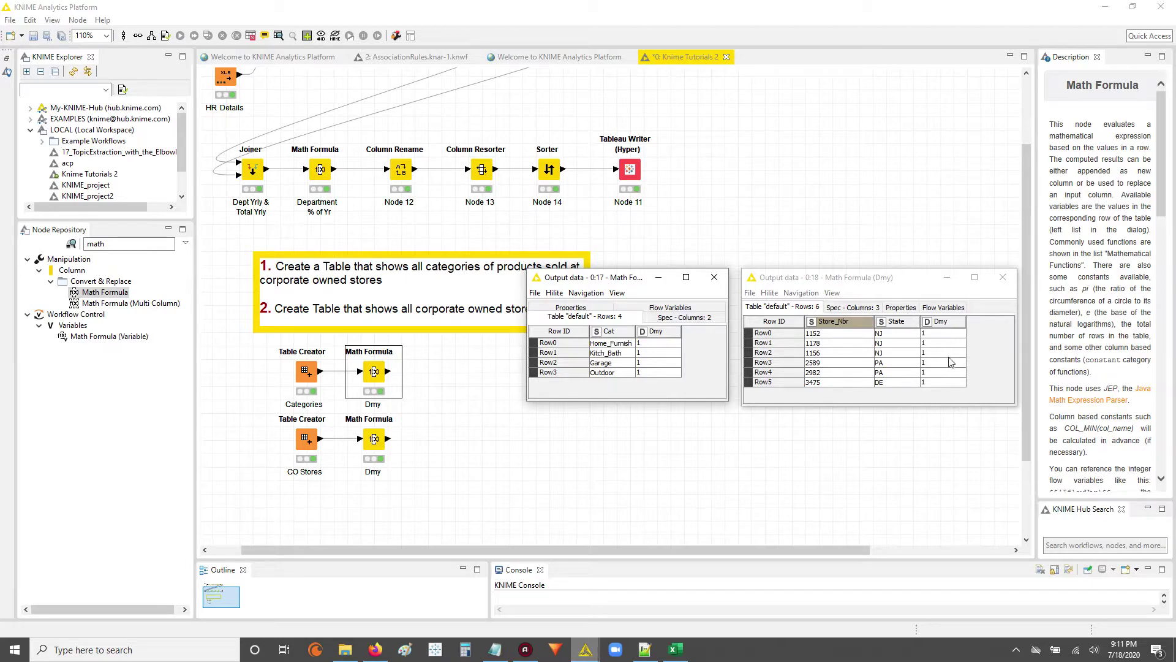
left_click(714, 277)
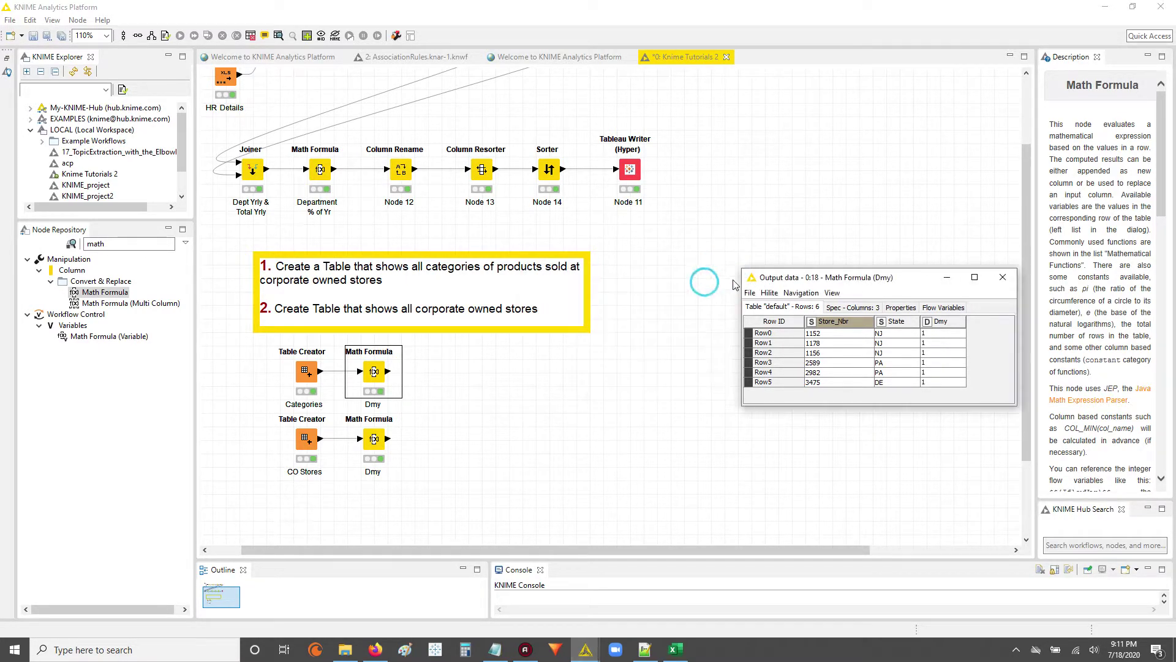
left_click(1003, 277)
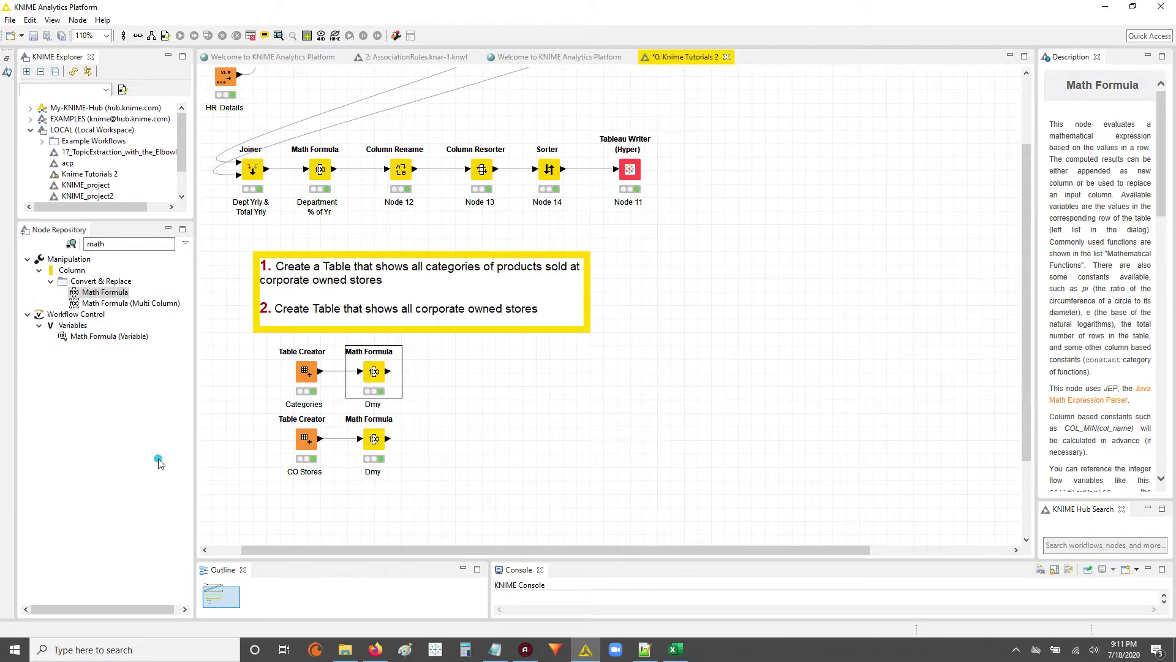
- Find the Joiner node, add it to the workflow, and connect both Dmy Math Formula outputs to it, Categories as the upper input
left_click(414, 389)
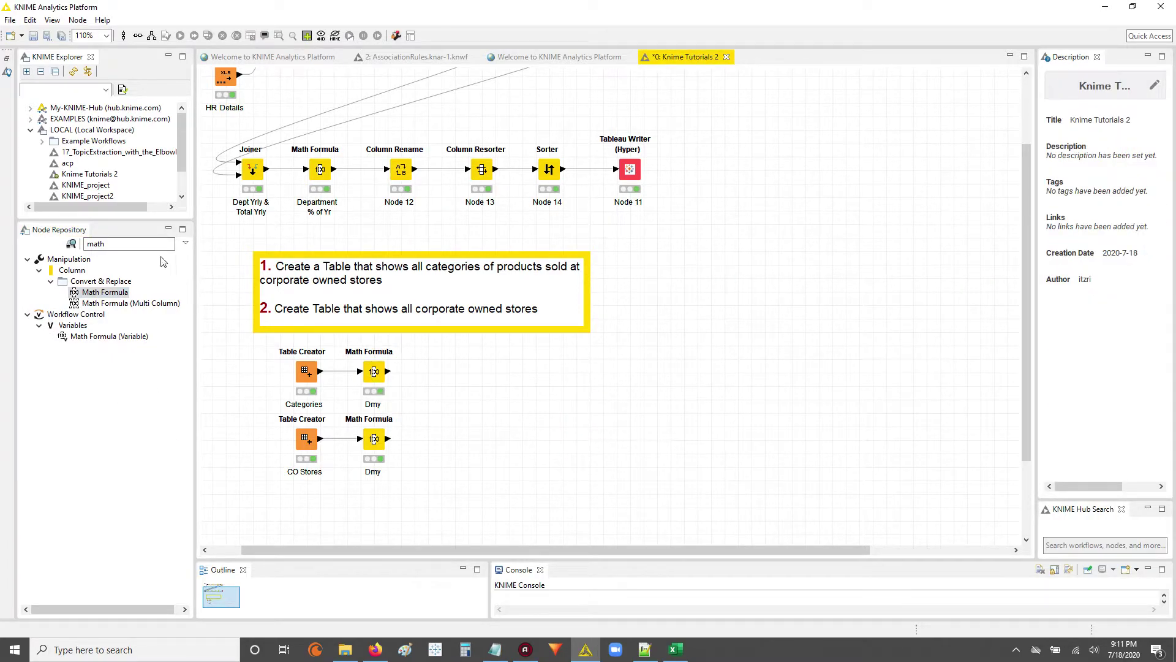
left_click(134, 244)
type("jpo")
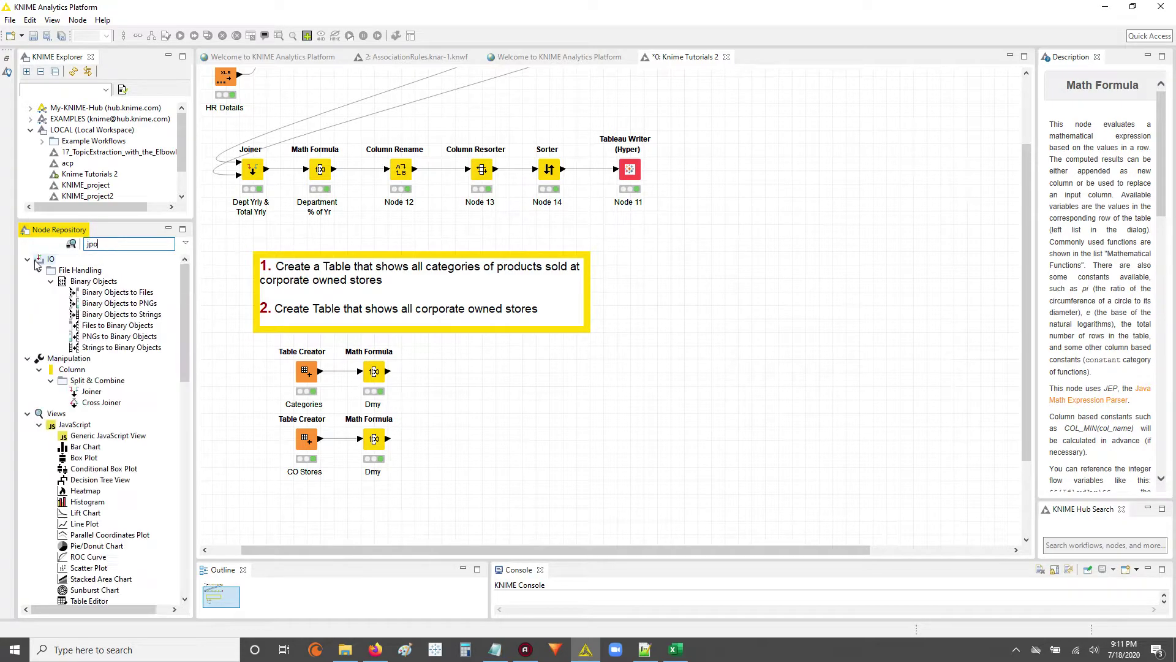
key("BackSpace")
type("oiner")
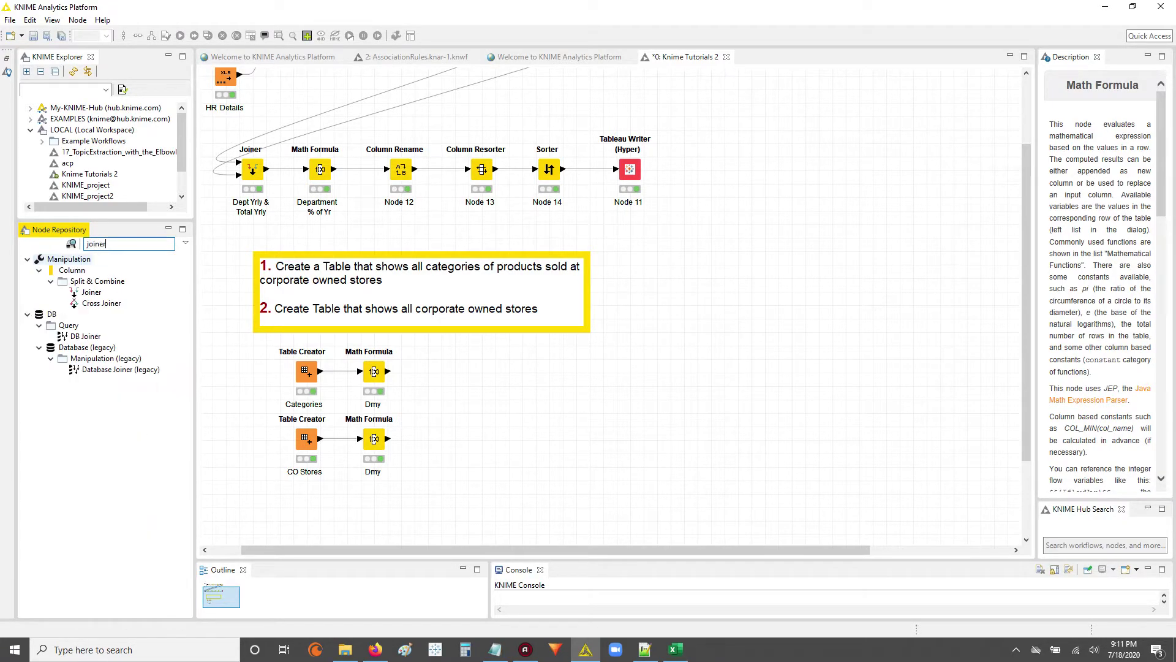
left_click_drag(91, 292, 481, 411)
left_click_drag(388, 371, 468, 405)
left_click_drag(391, 441, 468, 417)
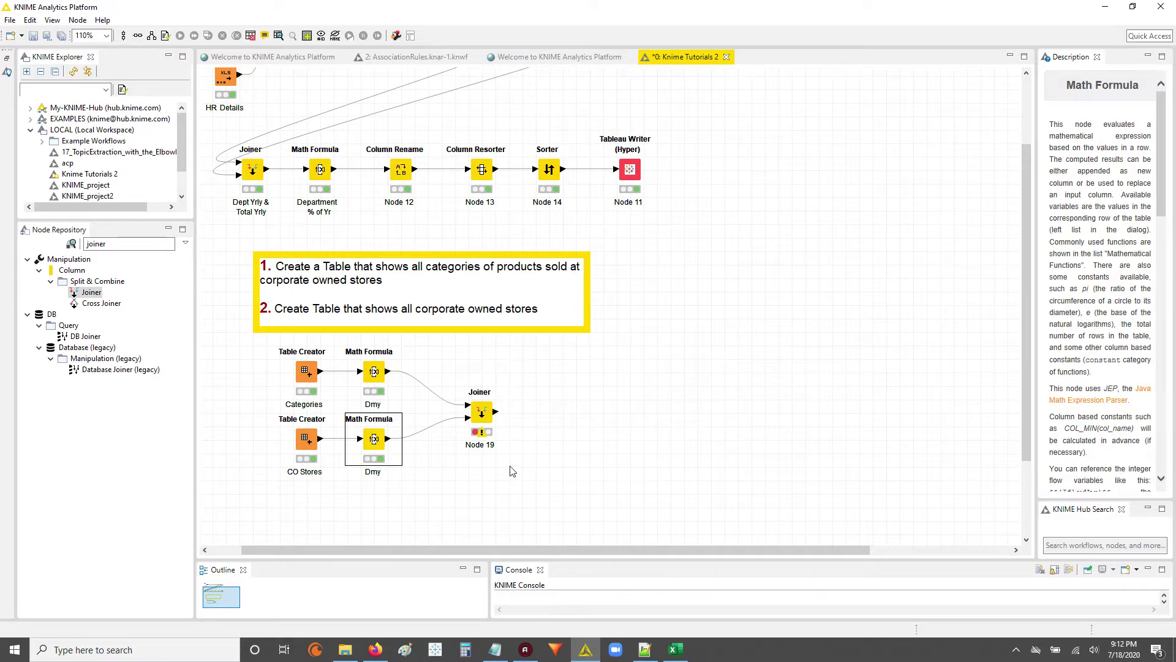
- Configure the new Joiner to match Dmy with Dmy as an inner join, keeping the default column selection
double_click(482, 412)
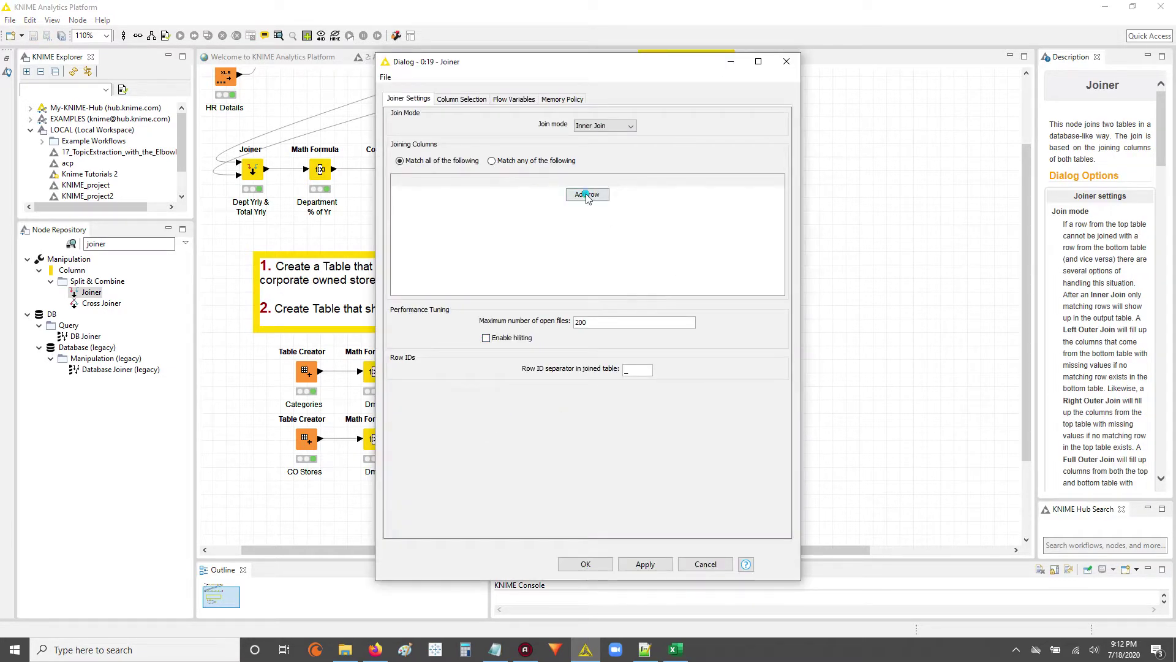
left_click(586, 195)
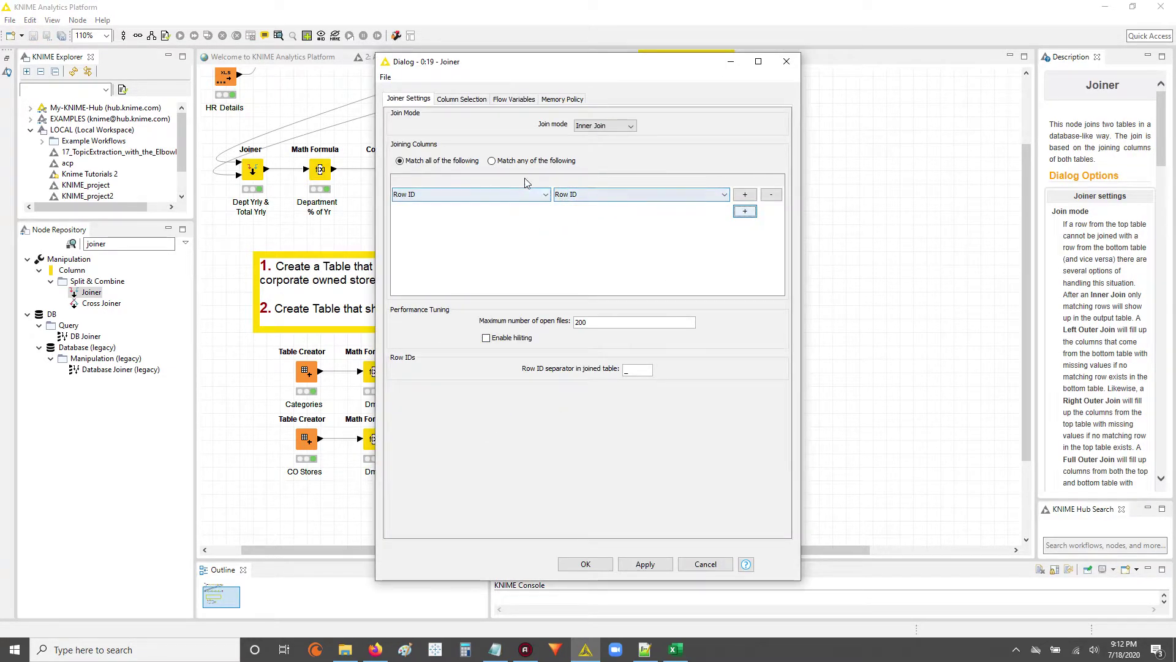
left_click(467, 194)
left_click(495, 227)
left_click(605, 196)
left_click(597, 227)
left_click(462, 99)
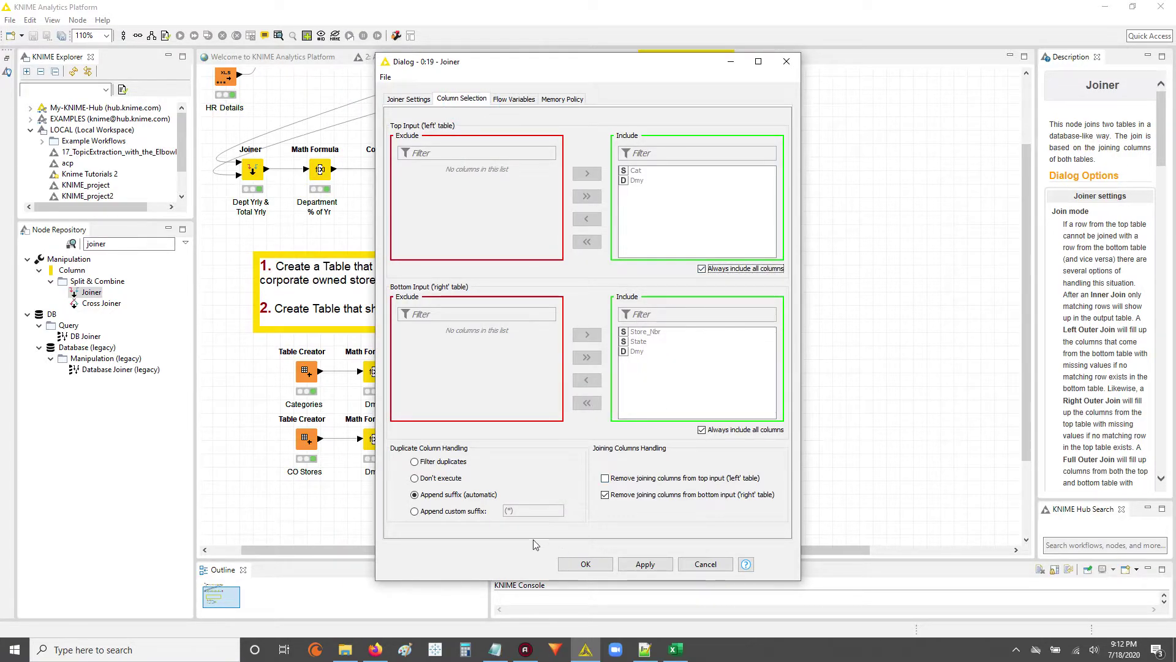
left_click(640, 565)
left_click(585, 564)
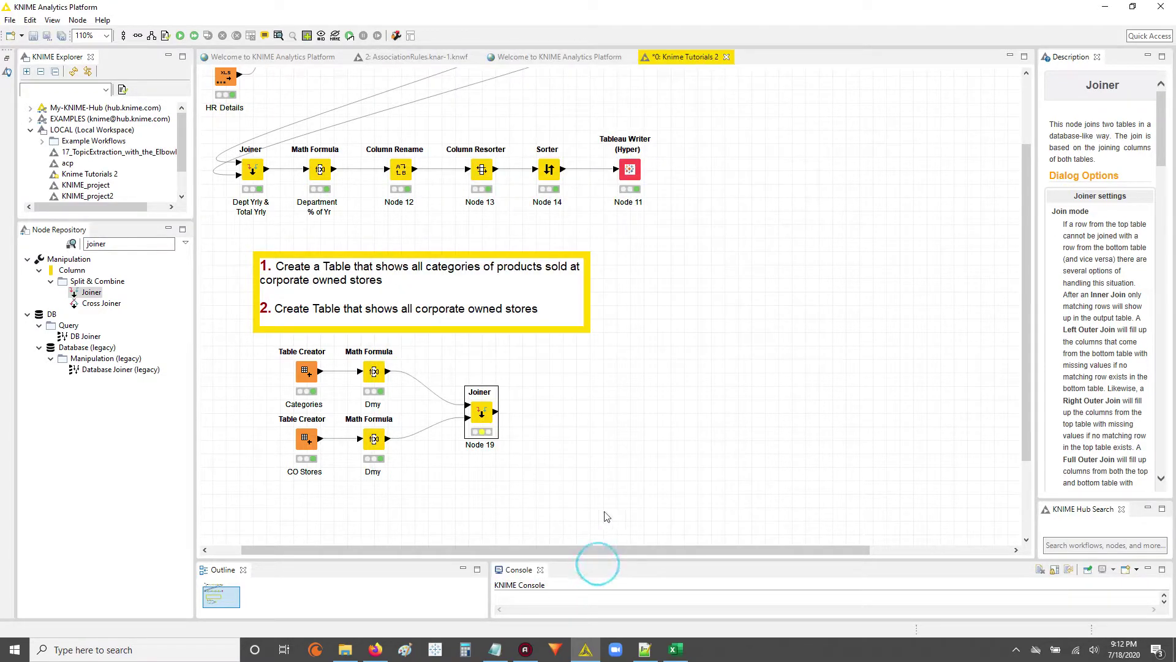
- Execute the new Joiner node and open its joined table
right_click(488, 418)
left_click(525, 145)
right_click(481, 412)
left_click(533, 476)
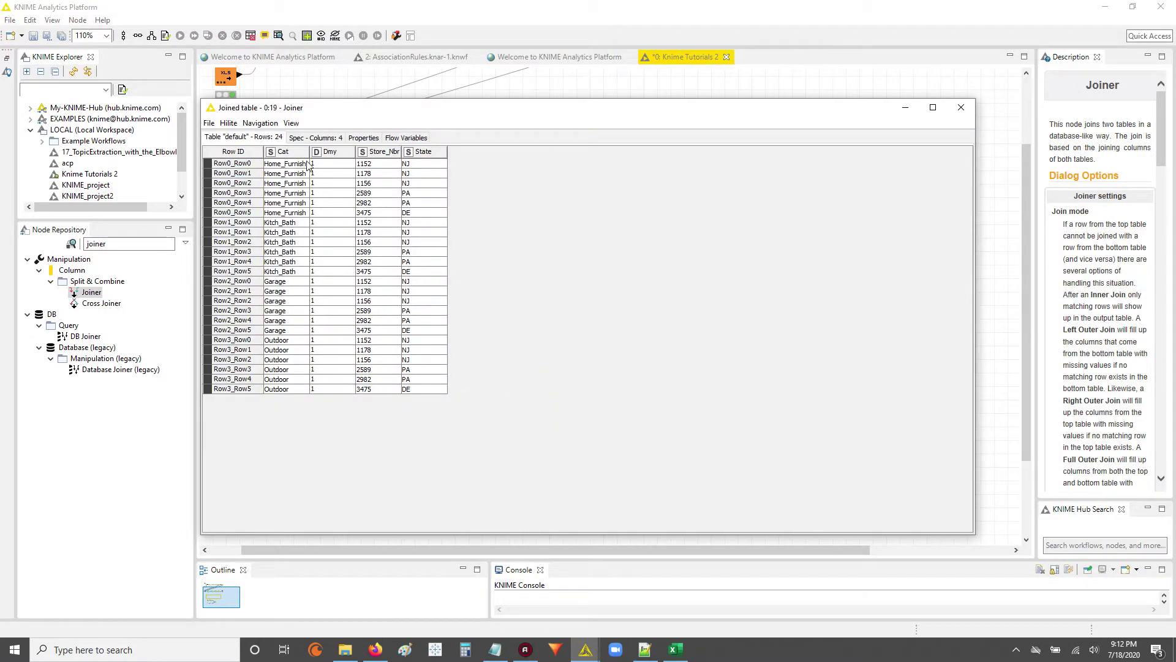
- Sort the joined table view by Store_Nbr ascending, widen the Cat and Store_Nbr columns, and highlight the store 1152 rows
left_click(376, 155)
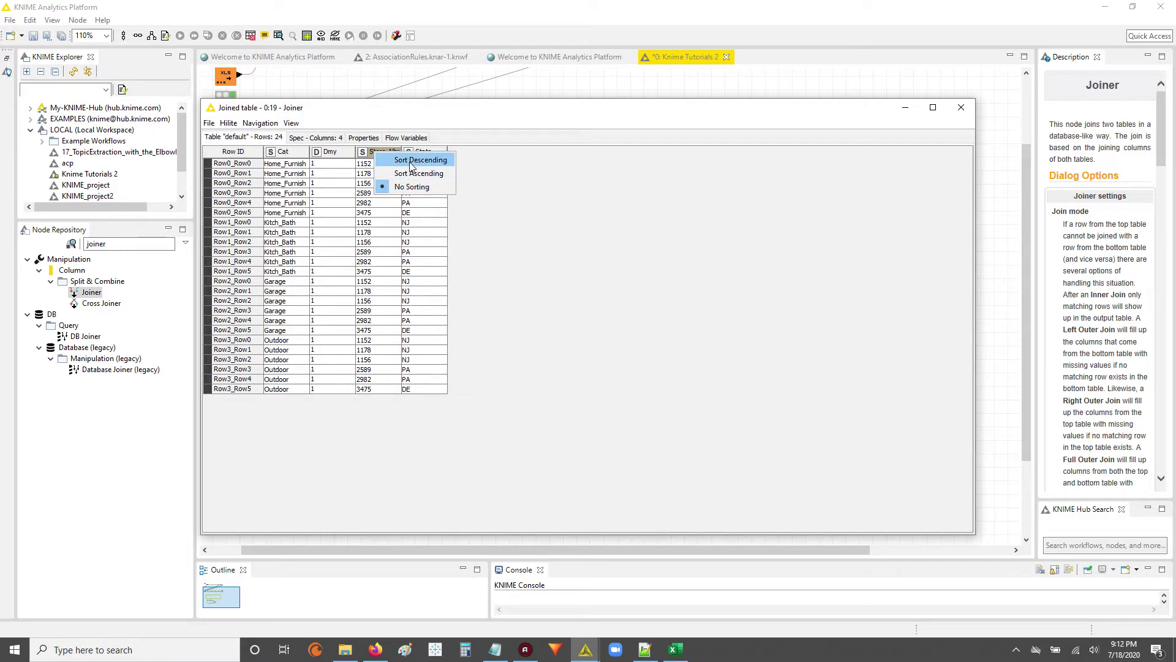
left_click(410, 162)
left_click(381, 154)
left_click(414, 175)
left_click_drag(402, 154, 426, 157)
left_click_drag(310, 157, 332, 173)
left_click_drag(408, 164, 402, 193)
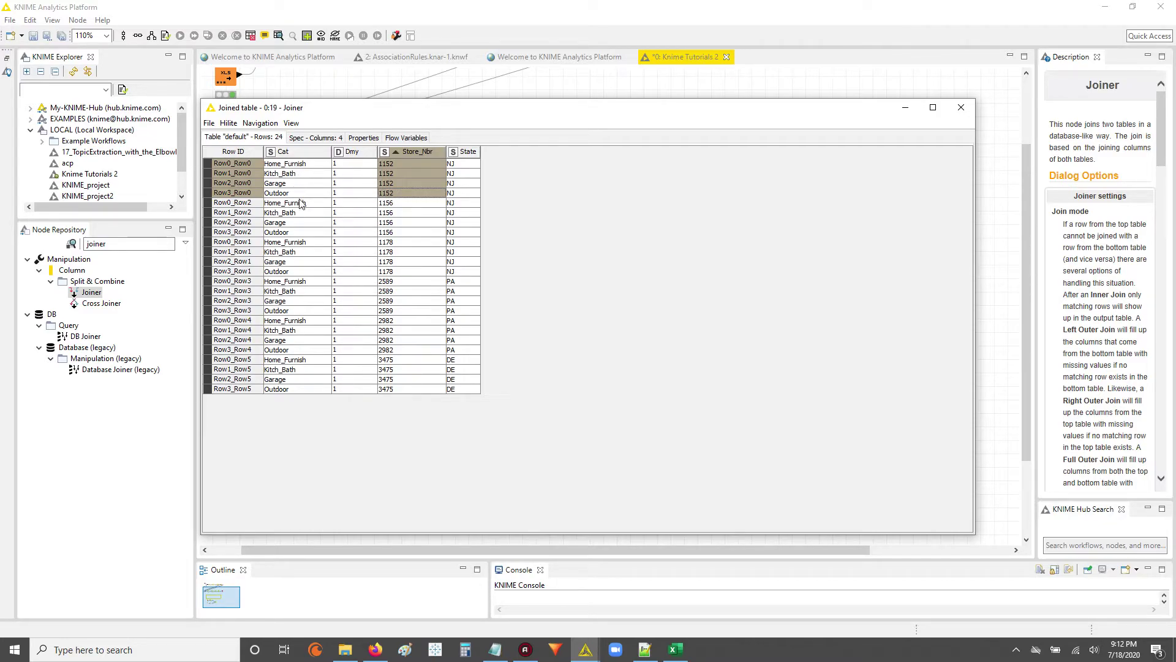
- Shrink the joined table window, return to the workflow, and reopen the Categories Dmy output in a larger window to review its categories
mouse_move(687, 656)
mouse_move(586, 648)
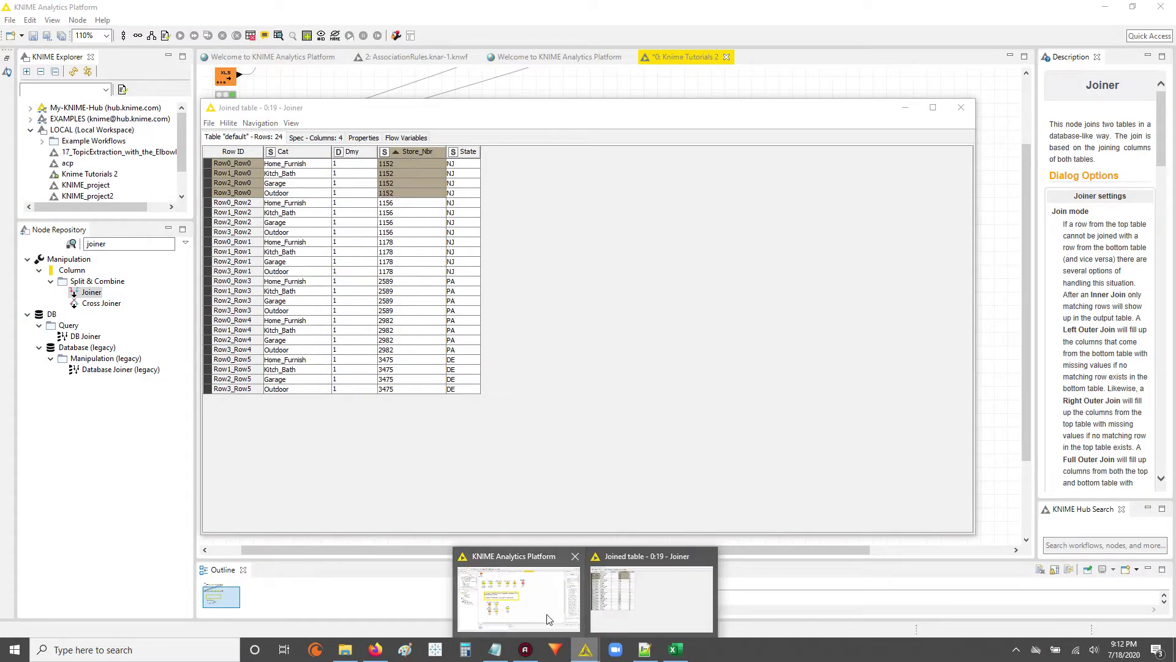
left_click(914, 465)
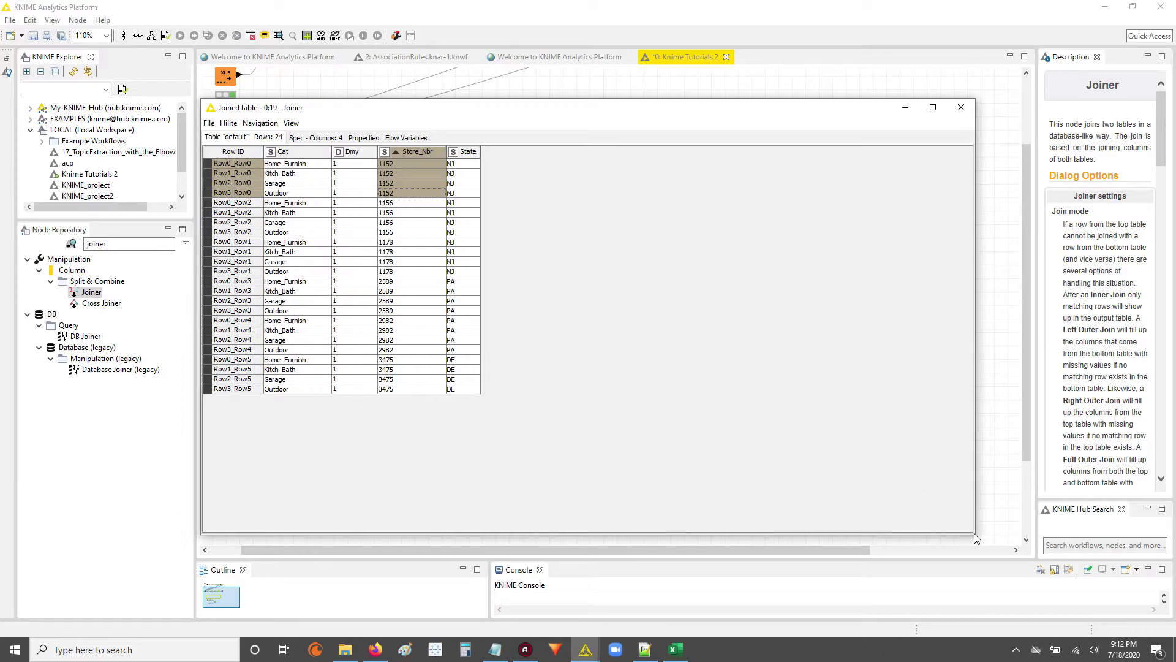
left_click_drag(974, 536, 538, 465)
left_click(728, 401)
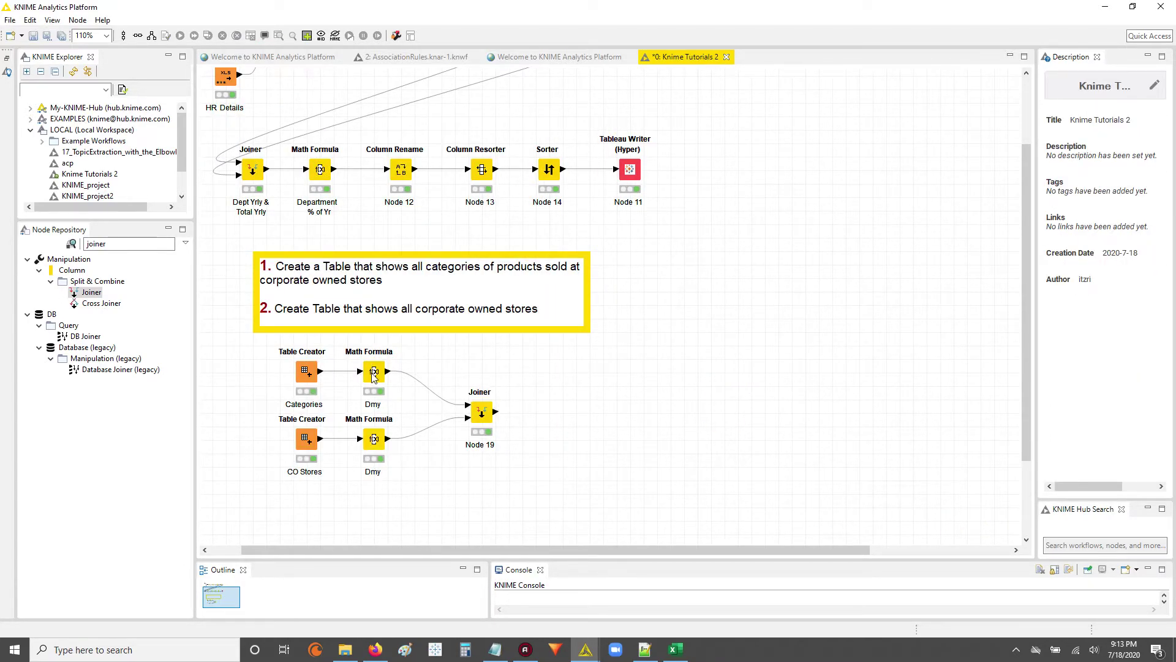
right_click(373, 377)
left_click(404, 362)
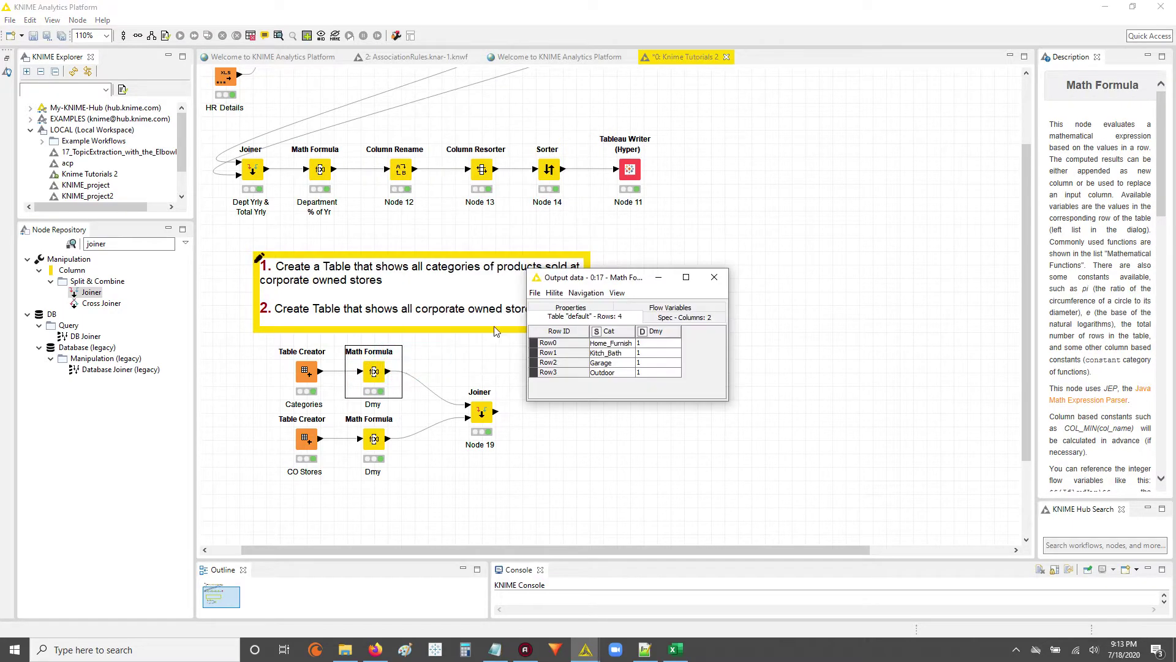
left_click_drag(619, 277, 508, 172)
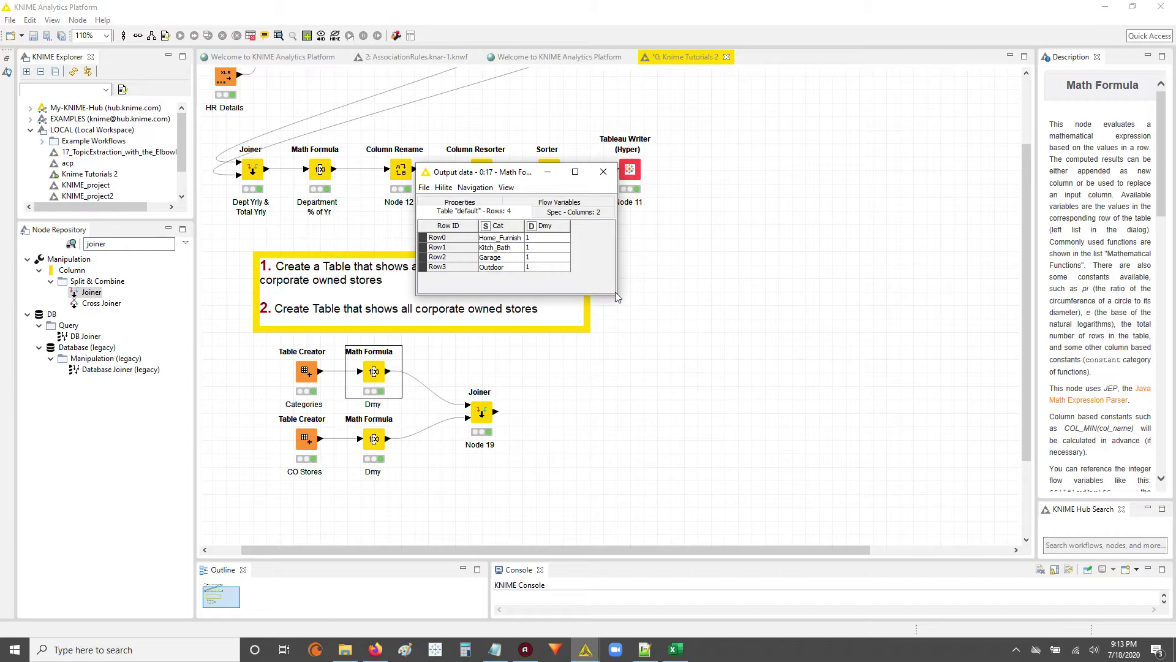
left_click_drag(615, 294, 649, 344)
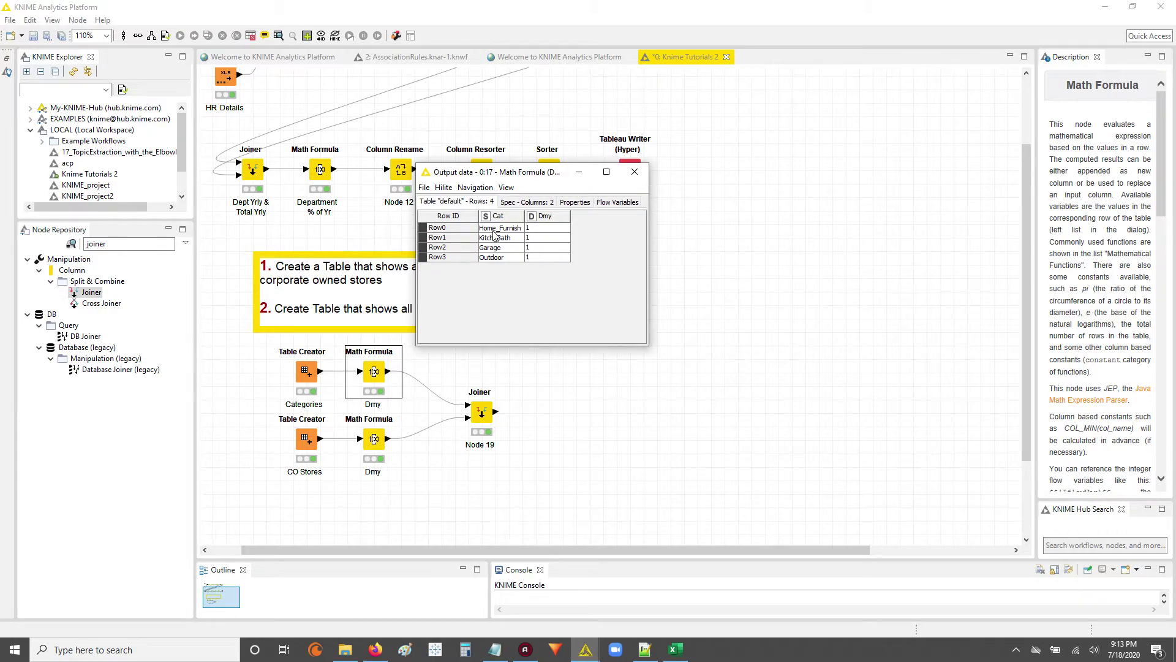
- Reopen the CO Stores Dmy output, highlight all its Store_Nbr values, and minimize the window
right_click(392, 453)
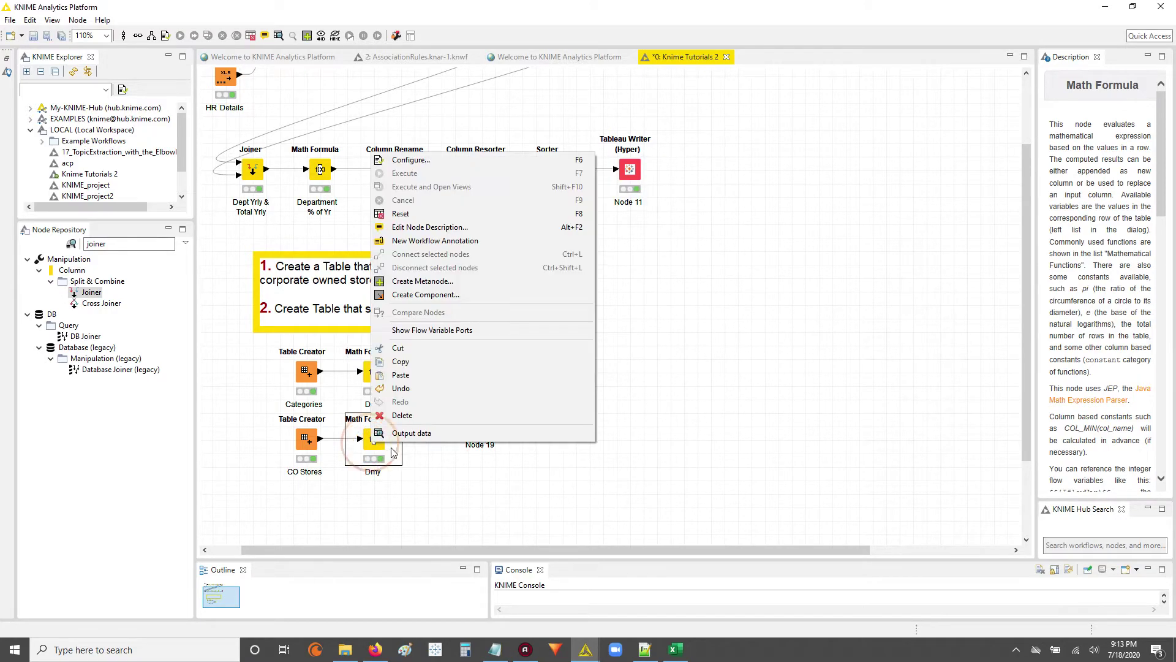
left_click(408, 433)
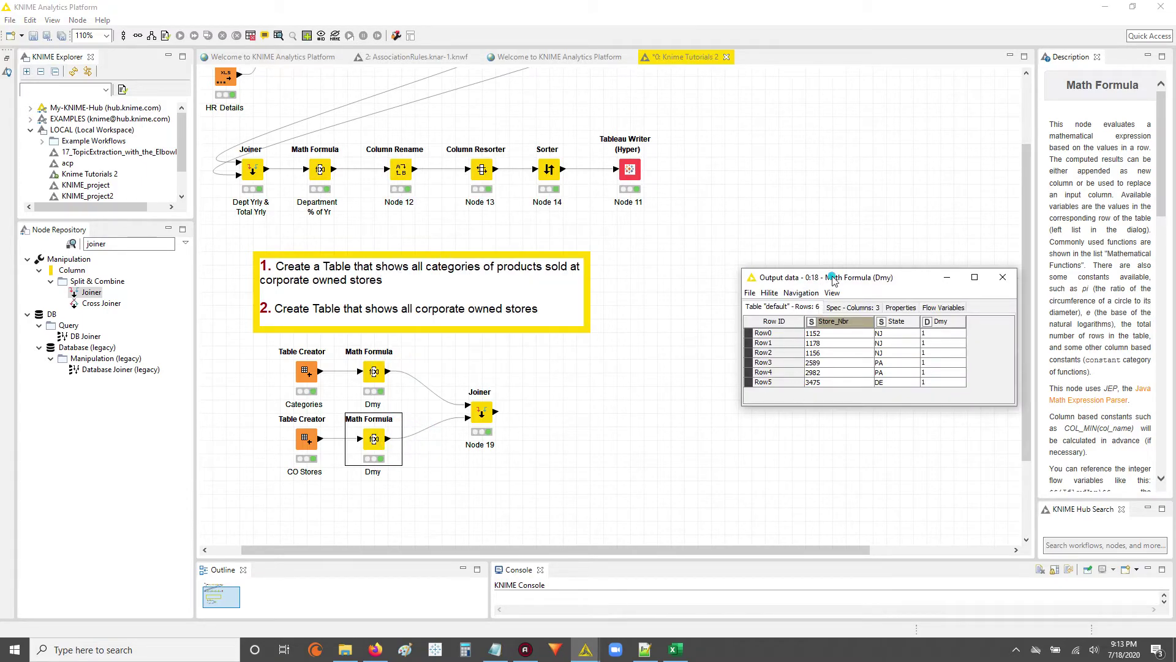
left_click_drag(833, 279, 726, 242)
left_click_drag(729, 297, 745, 354)
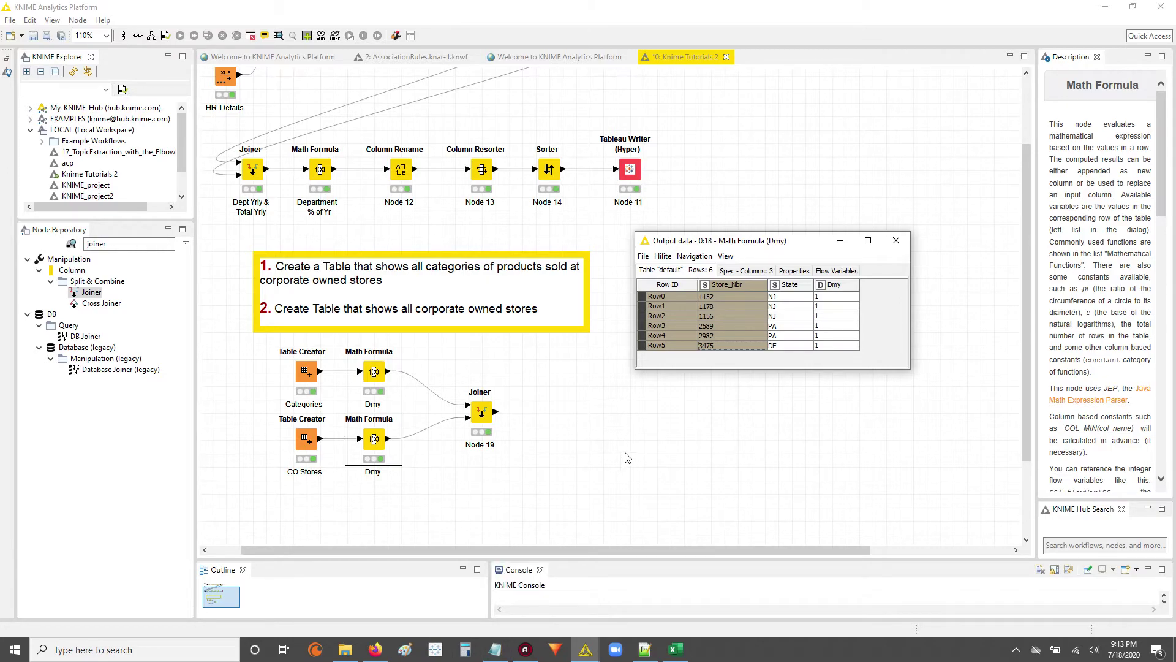
left_click(851, 243)
- Bring back the joined table, highlight store rows to check their categories, and shrink the window to fit the table
mouse_move(597, 651)
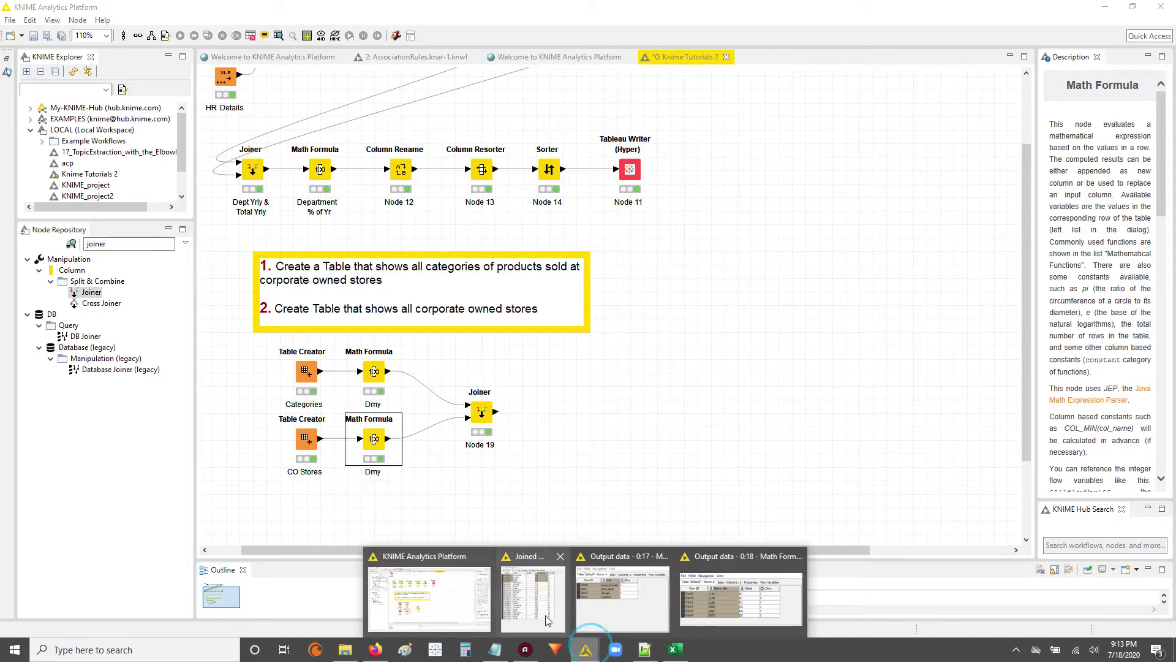
left_click(533, 597)
left_click_drag(394, 165, 396, 276)
left_click(384, 204)
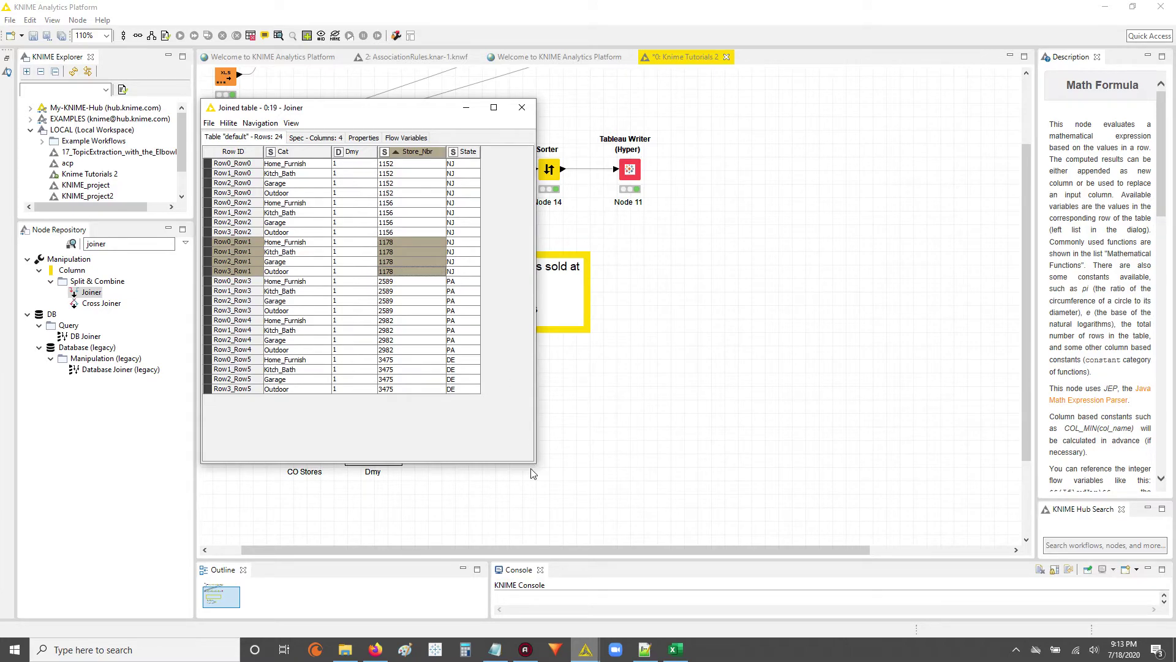
left_click_drag(535, 462, 521, 414)
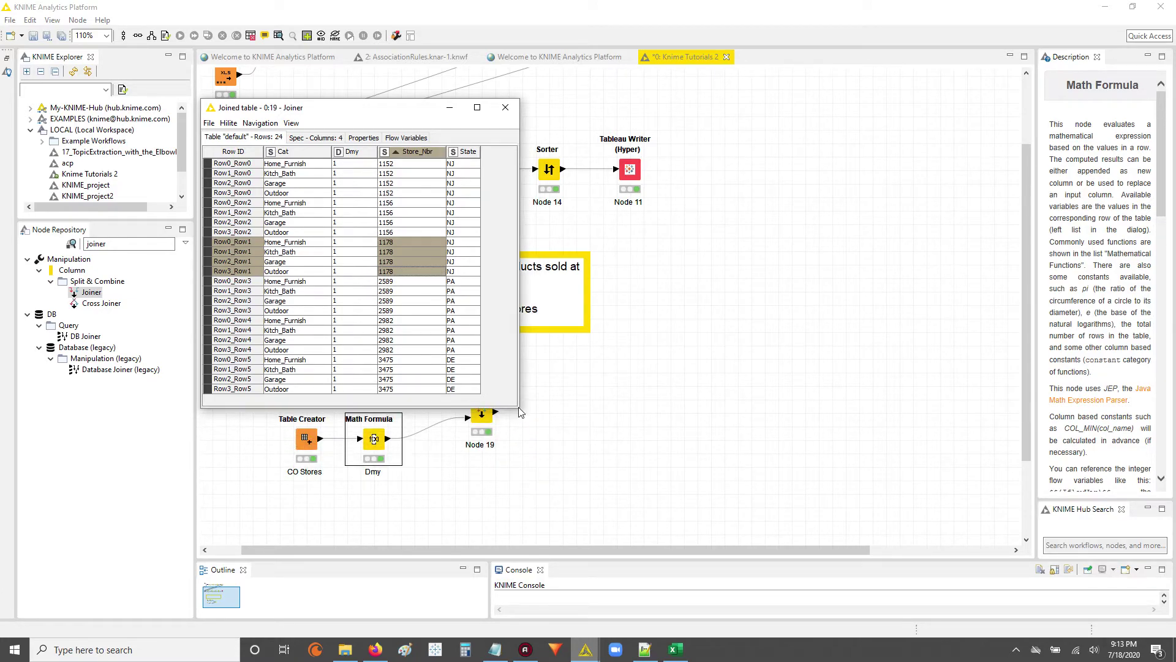